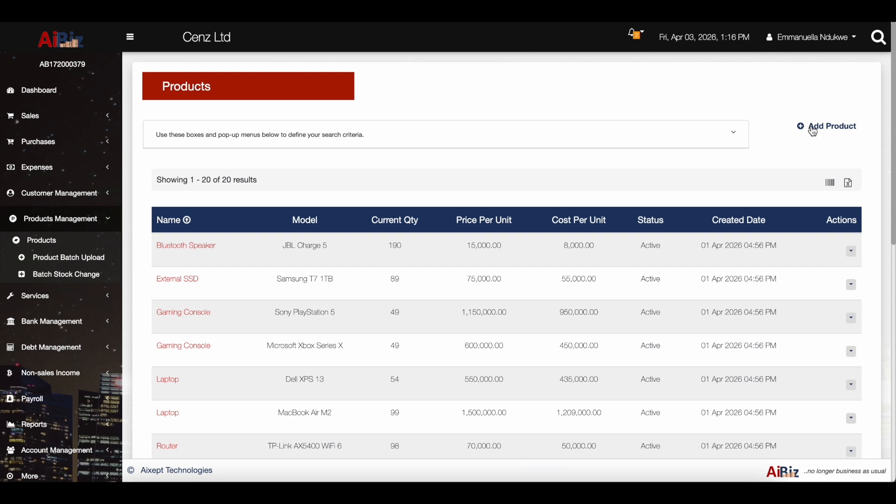
Start a new product named 'Power bank' with model 'MXR-2022'.
click(813, 131)
click(810, 126)
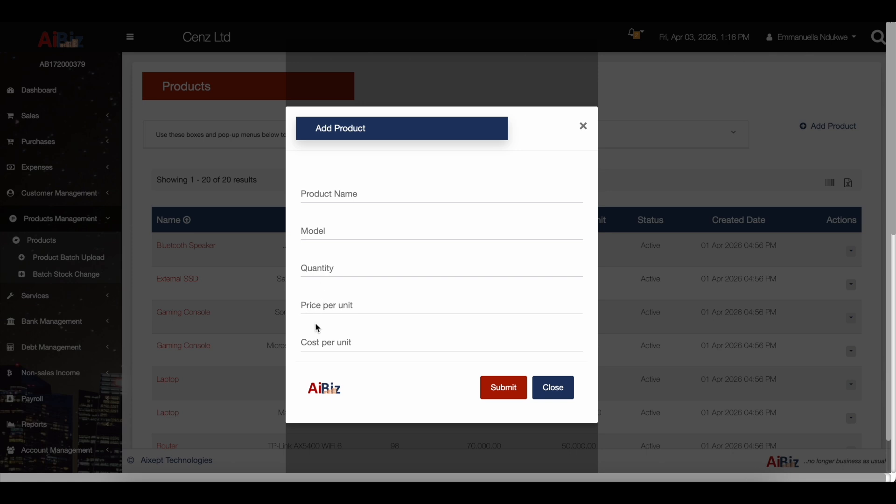
click(343, 193)
text(Powe)
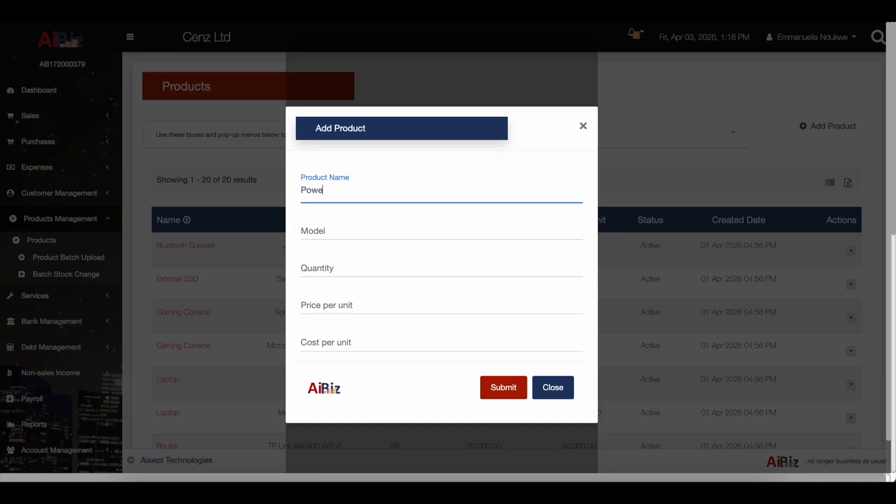
text(r B)
key(BackSpace)
text(bank)
click(328, 230)
text(MXR)
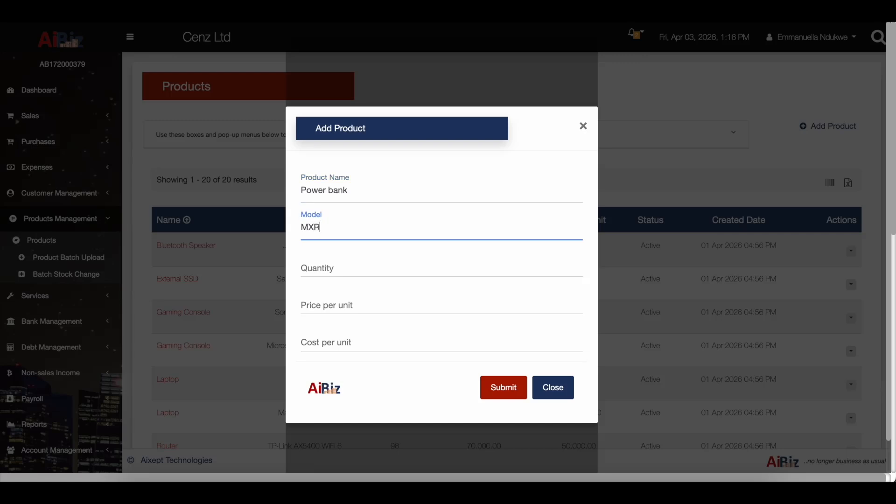
text(-2022)
Give it quantity 20, price 15,000 and cost 10,000, then submit and close the form.
click(318, 270)
text(20)
click(338, 305)
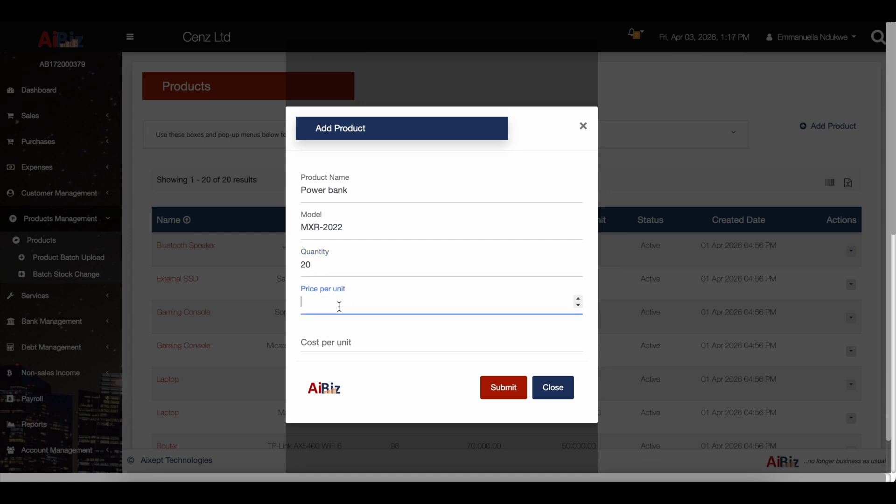
text(15000)
click(346, 342)
text(10000)
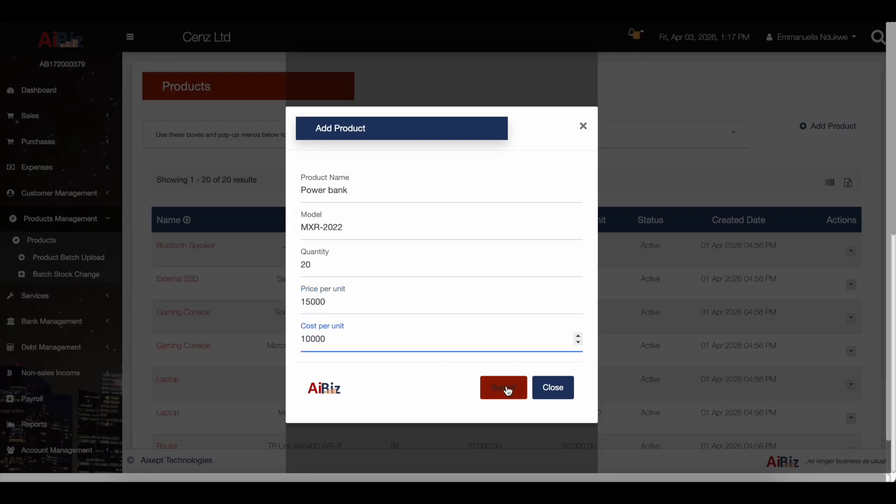
click(509, 388)
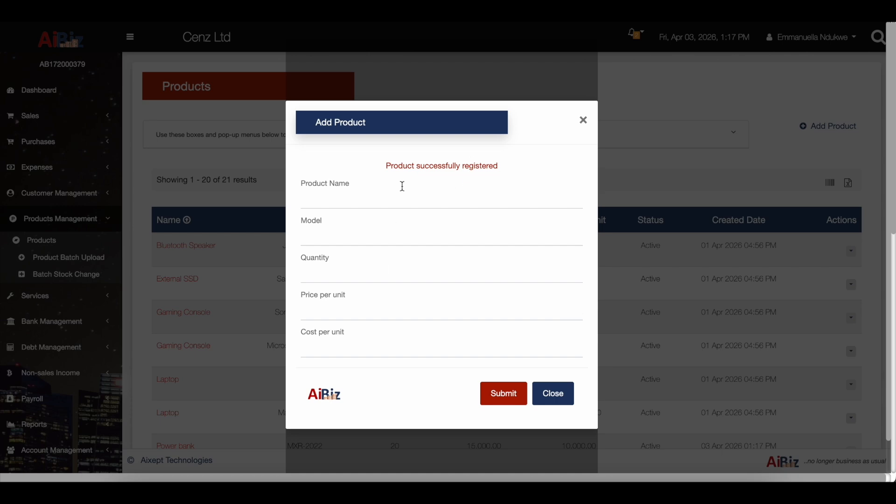
click(559, 403)
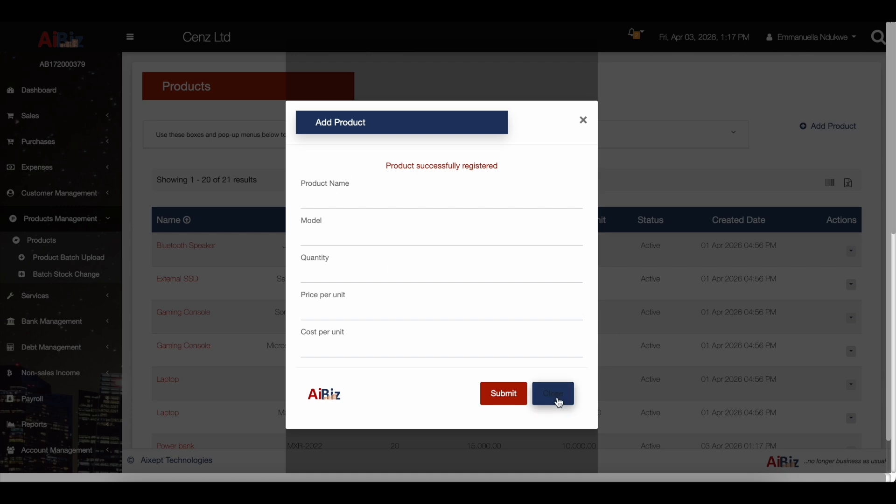
scroll(502, 350, down, 2)
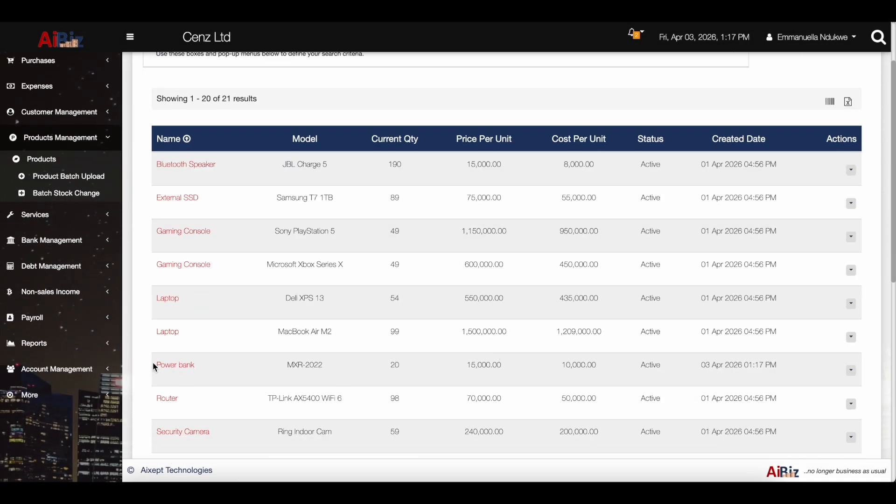
drag(148, 362, 316, 373)
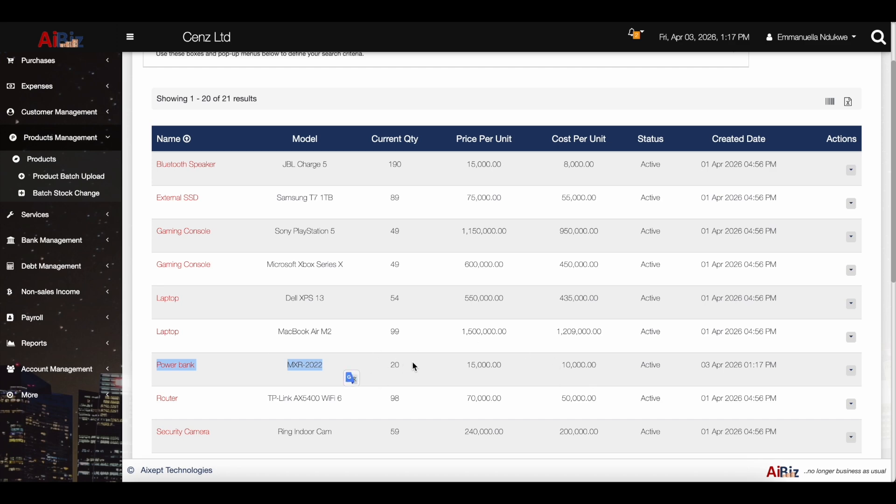
scroll(442, 138, up, 3)
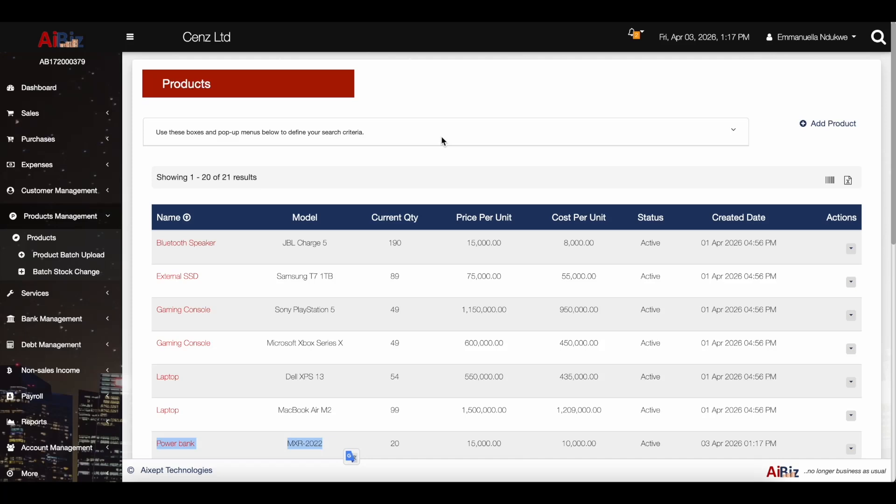
click(528, 182)
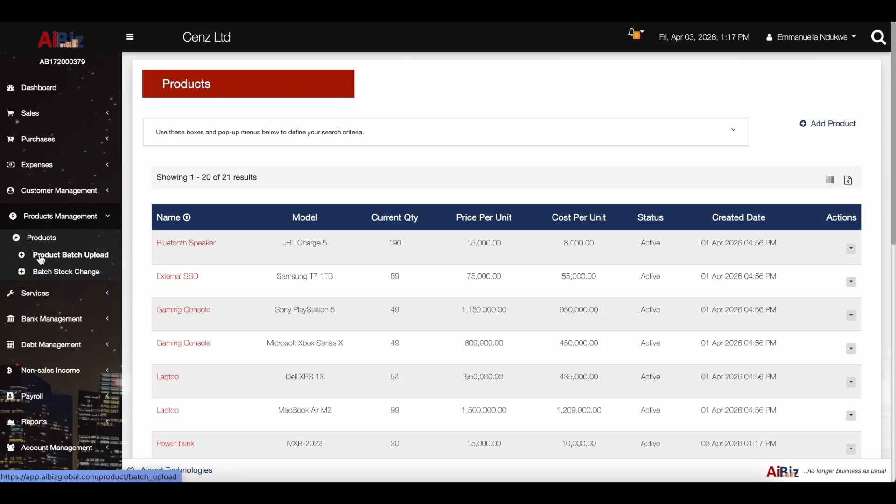
Go to Product Batch Upload and download the product template spreadsheet.
click(71, 260)
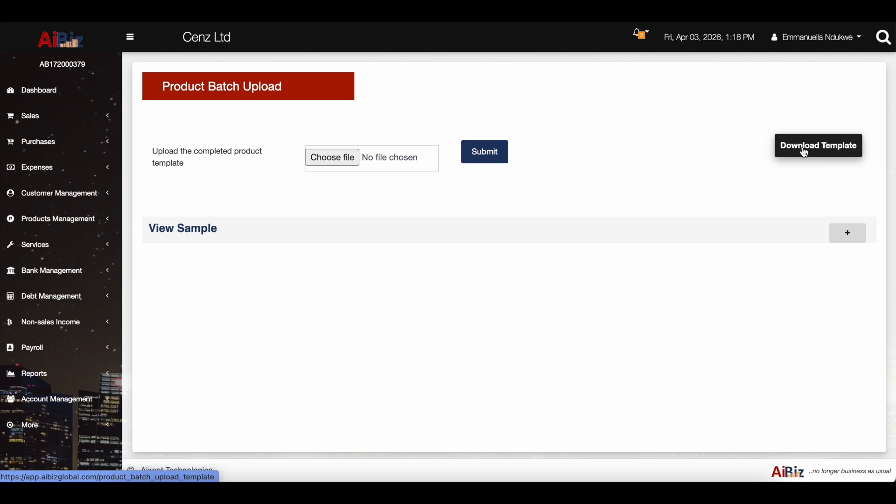
click(808, 154)
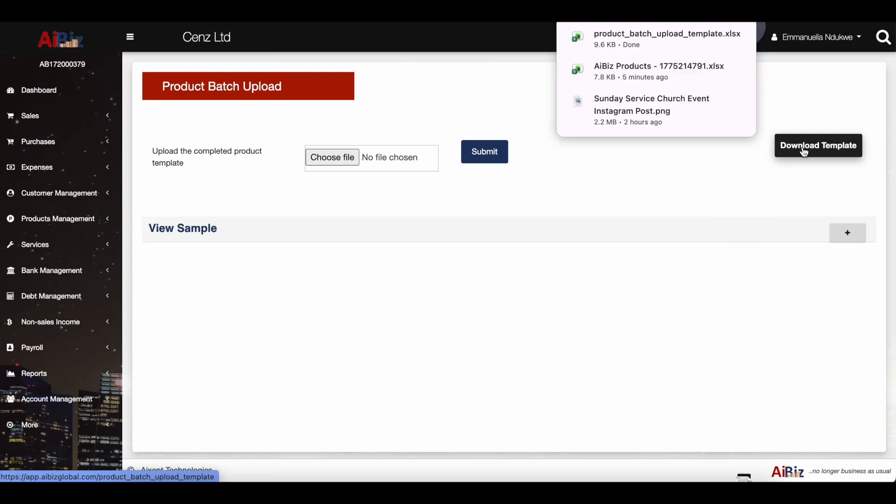
click(642, 46)
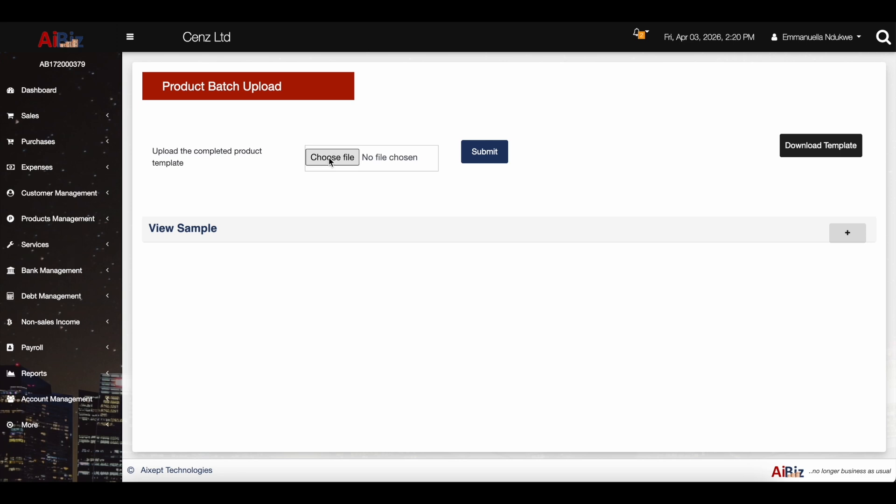
Upload product_batch_upload_template.xlsx and check that all nine products show SUCCESS.
click(330, 157)
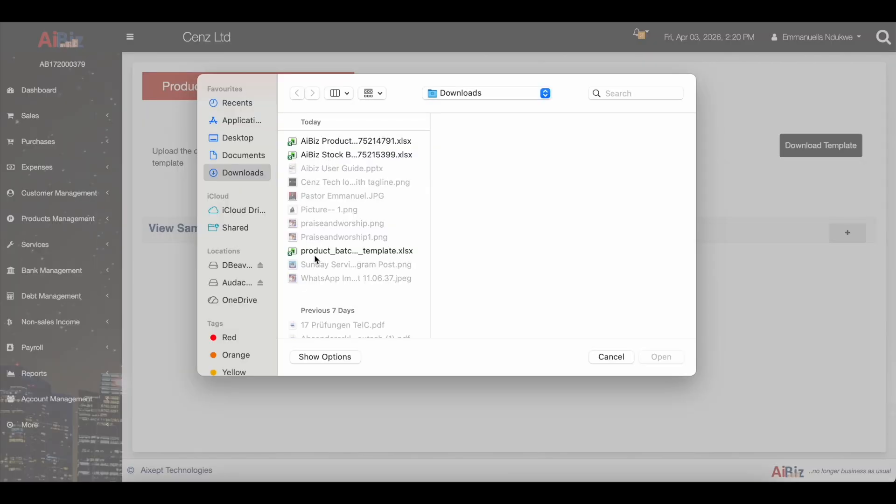
click(331, 253)
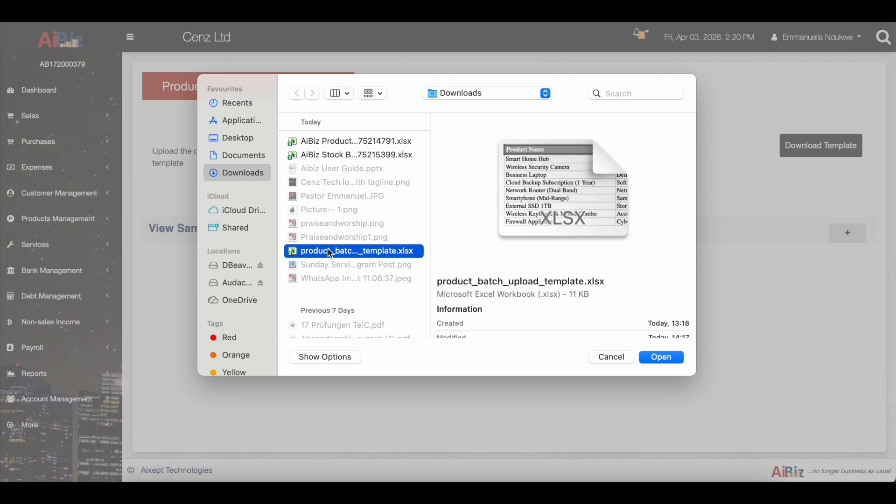
click(668, 358)
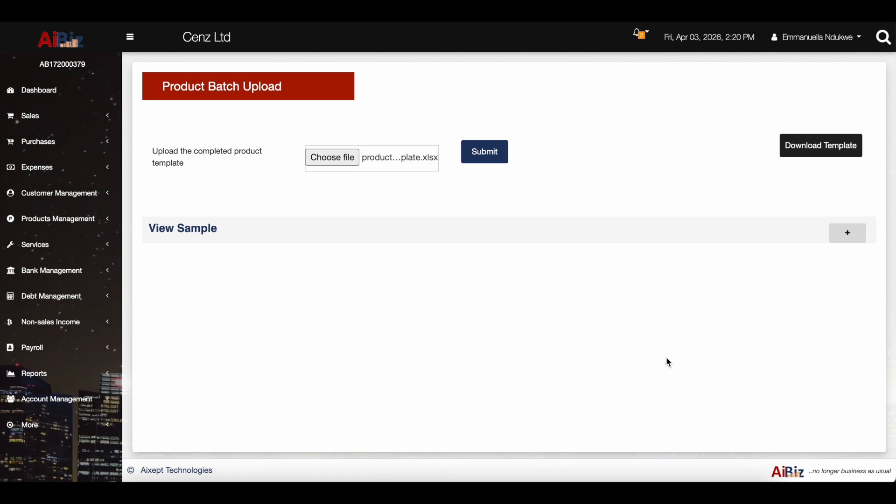
click(485, 158)
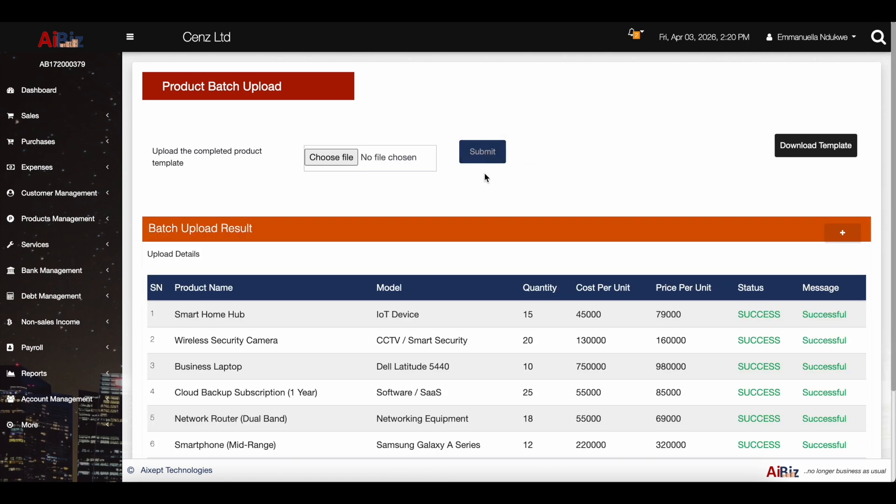
scroll(468, 240, down, 5)
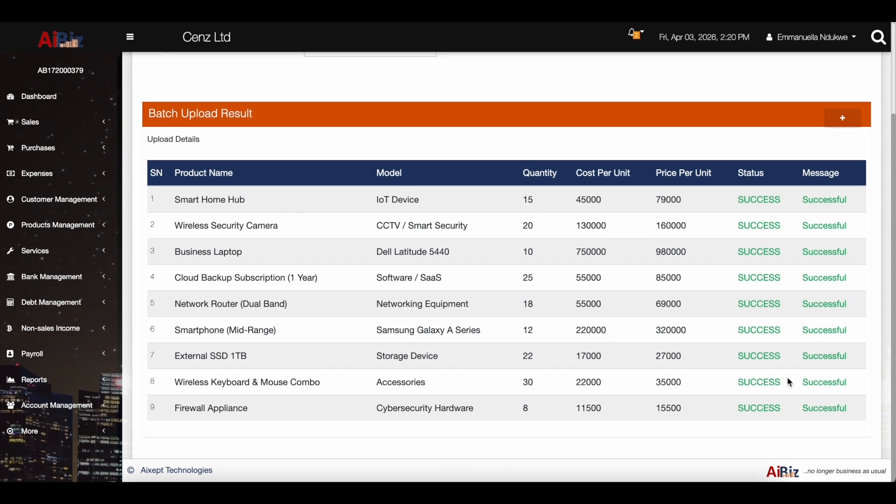
scroll(414, 297, up, 5)
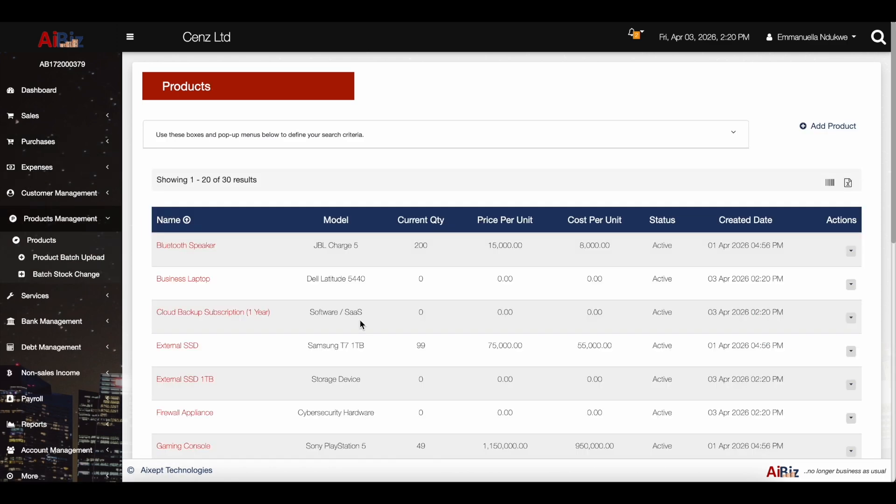
scroll(360, 323, down, 2)
scroll(361, 322, down, 4)
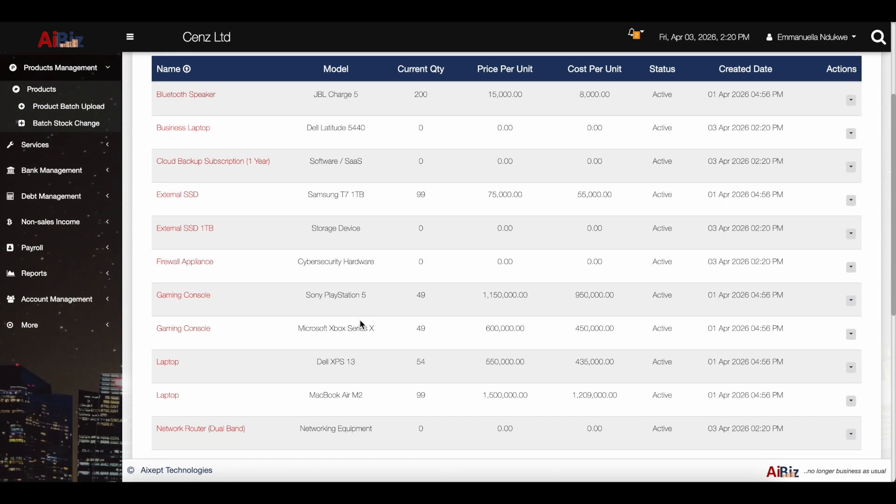
scroll(360, 321, down, 8)
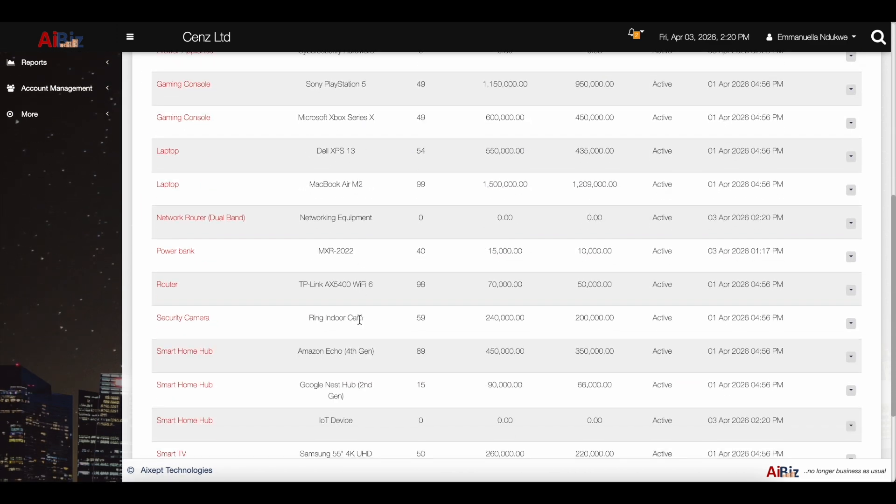
scroll(360, 320, down, 6)
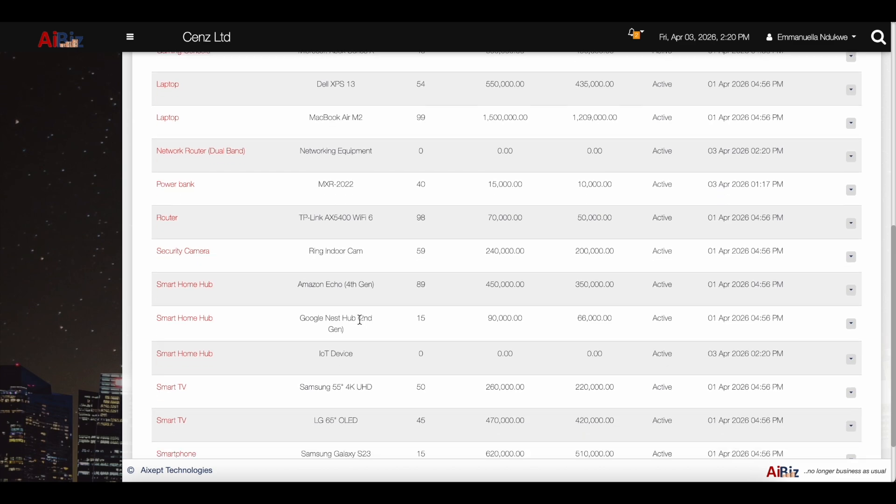
scroll(360, 320, up, 20)
scroll(362, 323, down, 1)
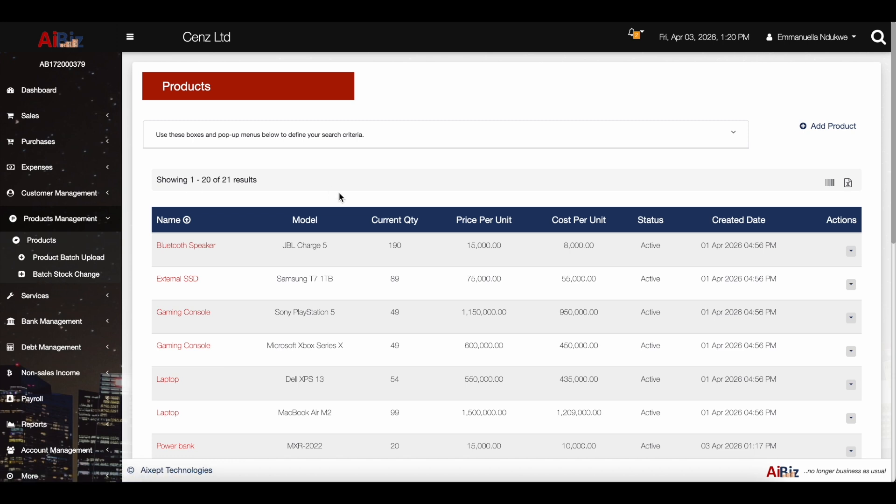
click(57, 279)
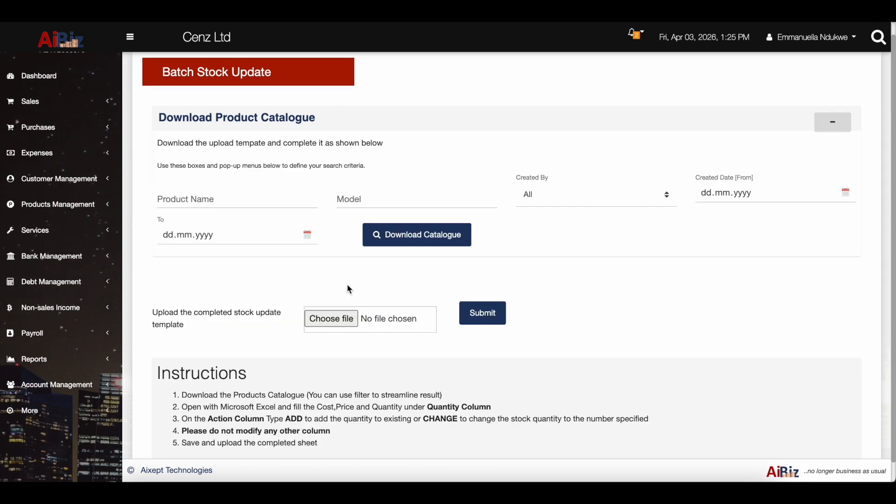
Download the stock catalogue and open the AiBiz Stock Batch Update workbook in Excel.
click(410, 241)
click(422, 240)
click(715, 490)
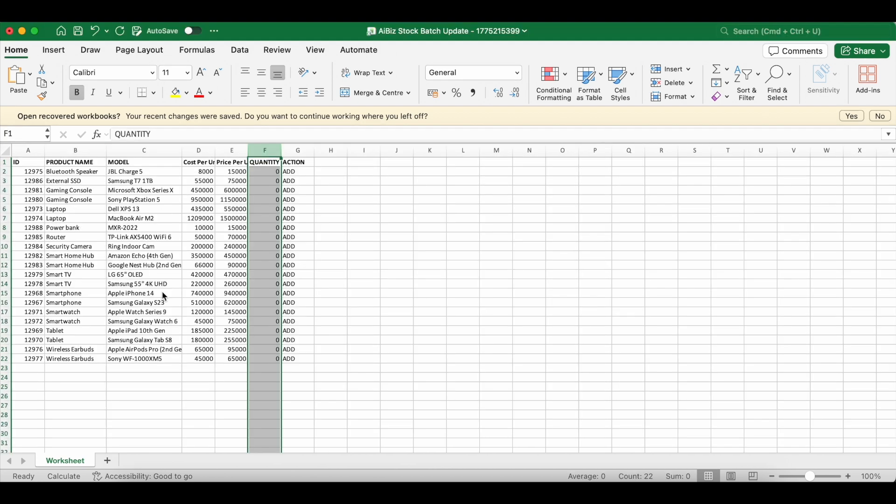
Enter quantities 10 for Bluetooth Speaker and External SSD, and 20 for Samsung TV and Power bank.
click(274, 183)
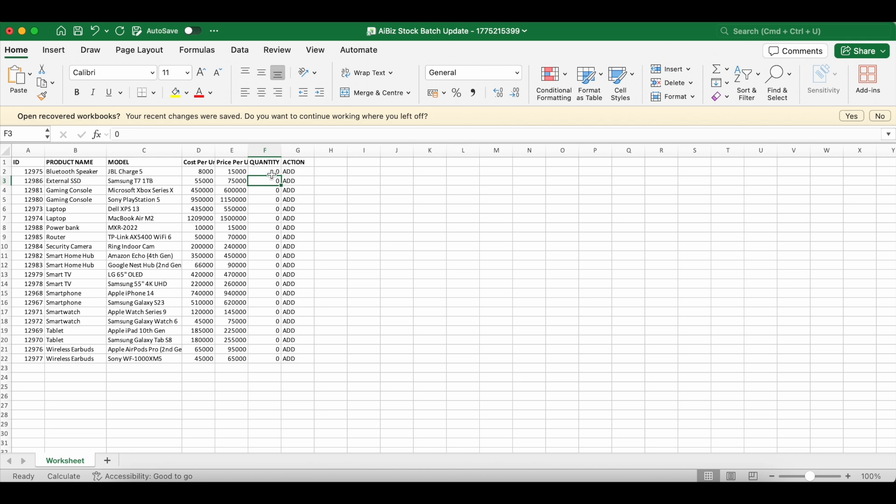
click(279, 174)
text(1)
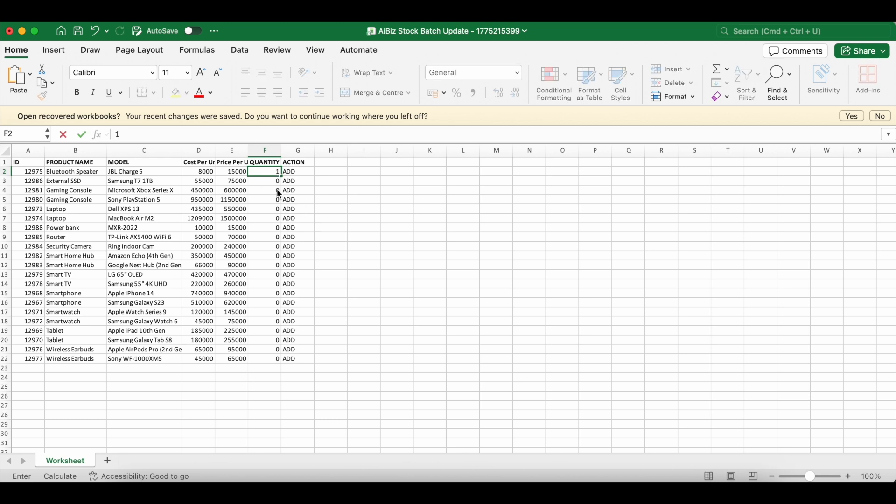
text(0)
key(Return)
text(10)
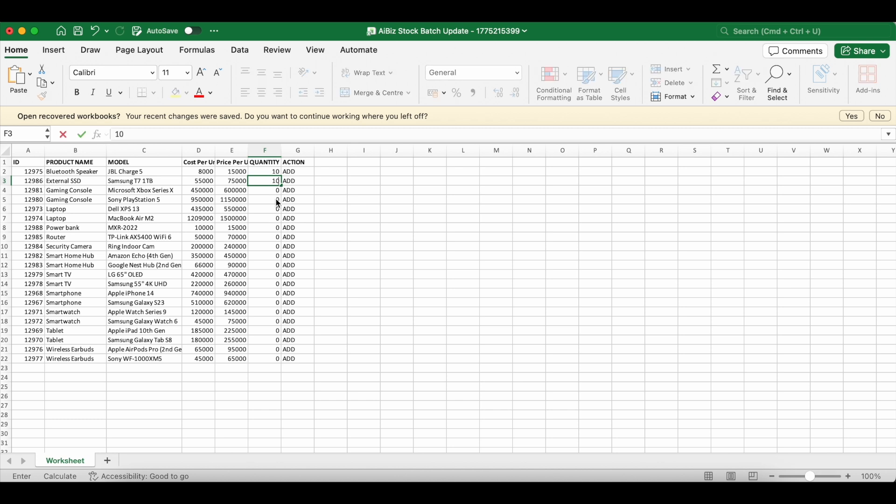
key(Return)
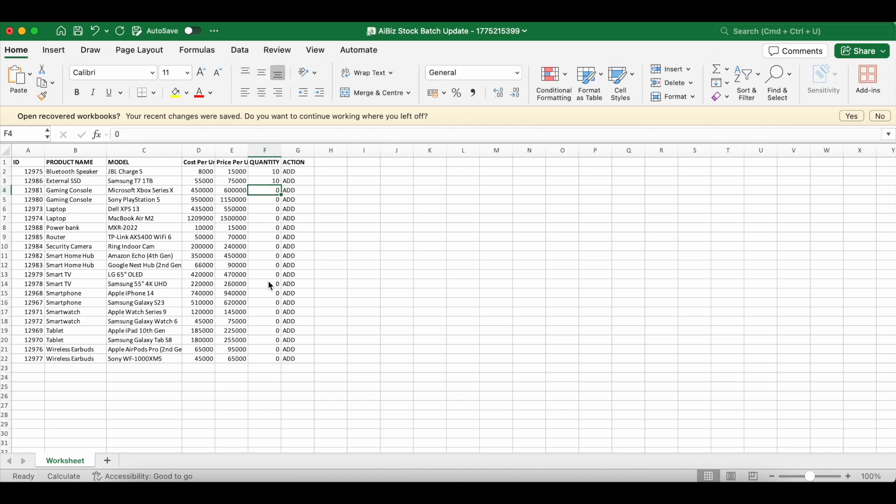
click(277, 285)
text(20)
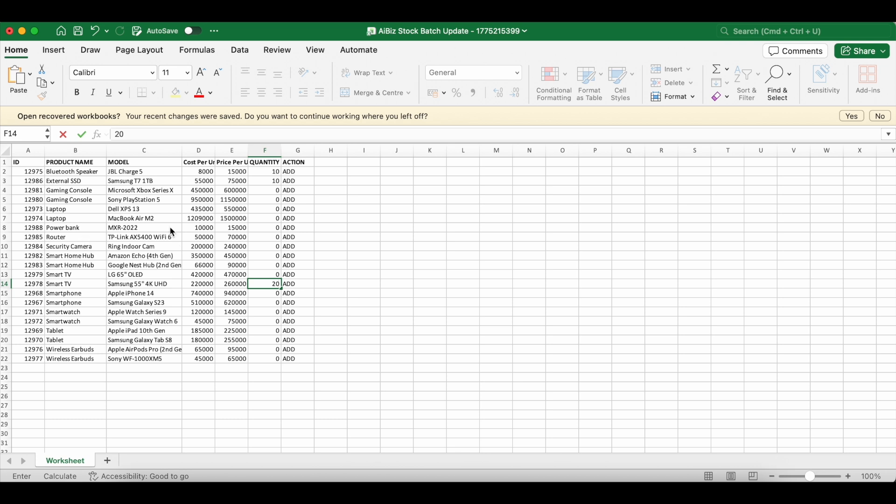
click(263, 227)
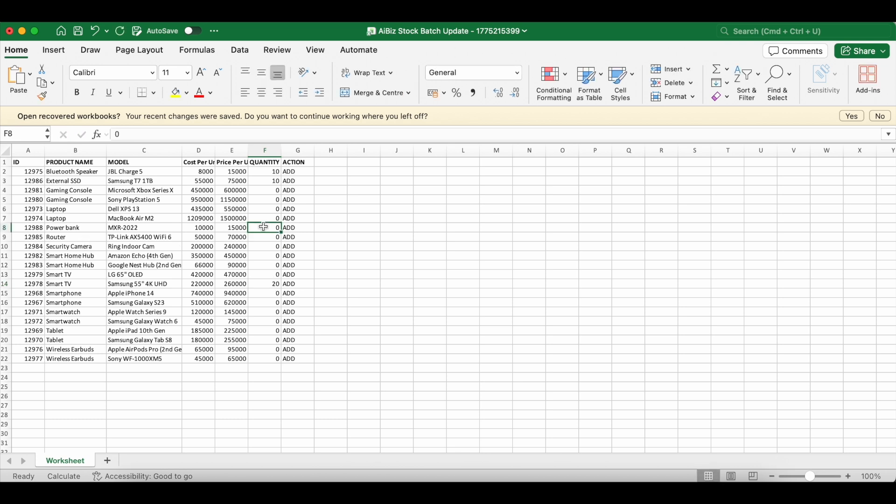
text(20)
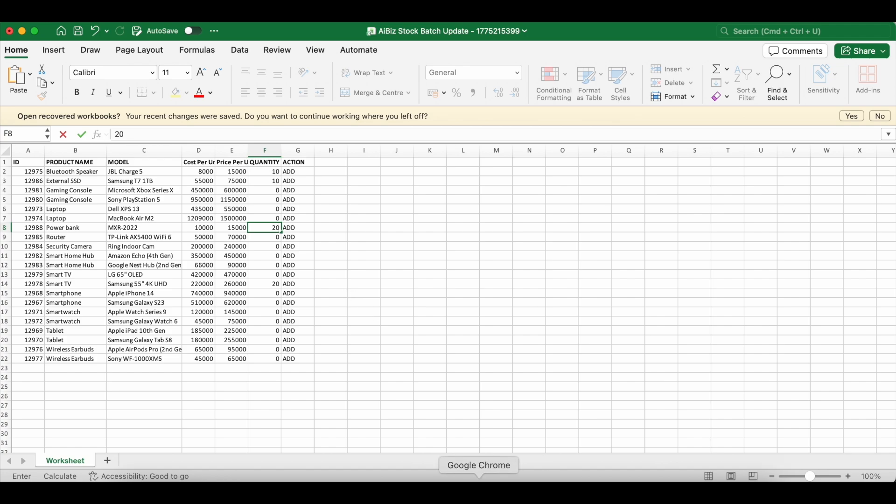
click(479, 486)
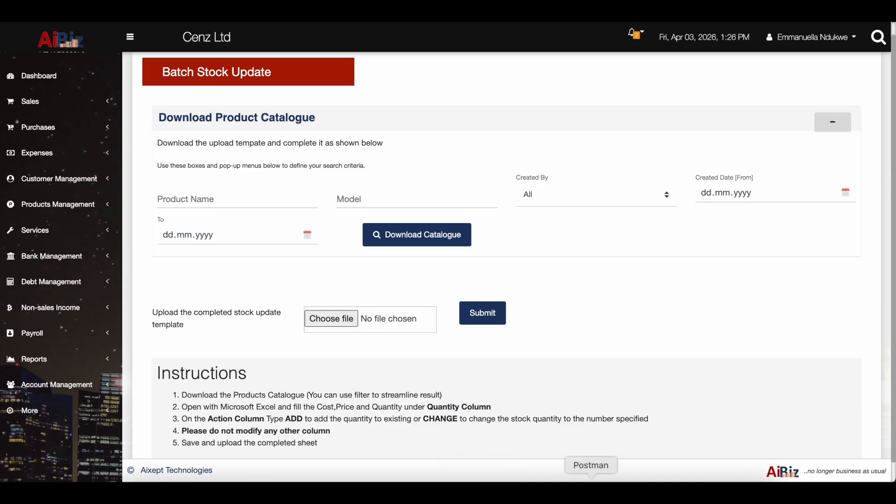
Attach the edited AiBiz Stock Batch Update - 1775215399.xlsx workbook and submit it.
click(329, 321)
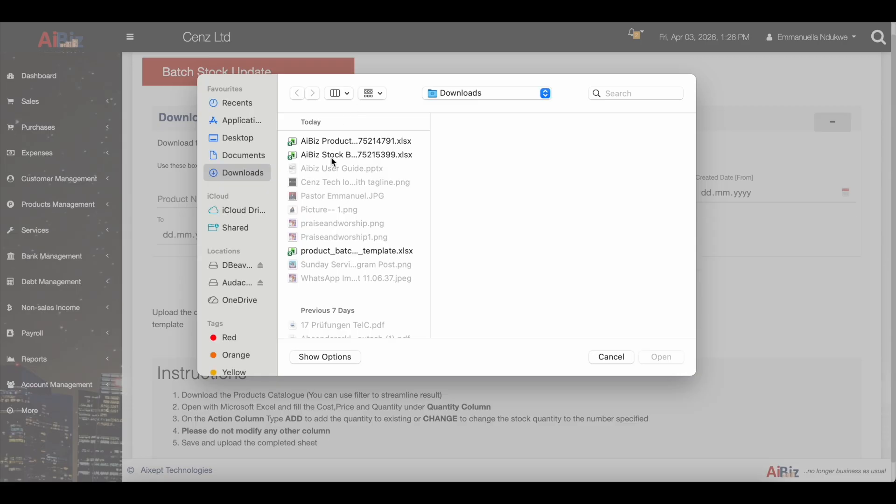
click(341, 155)
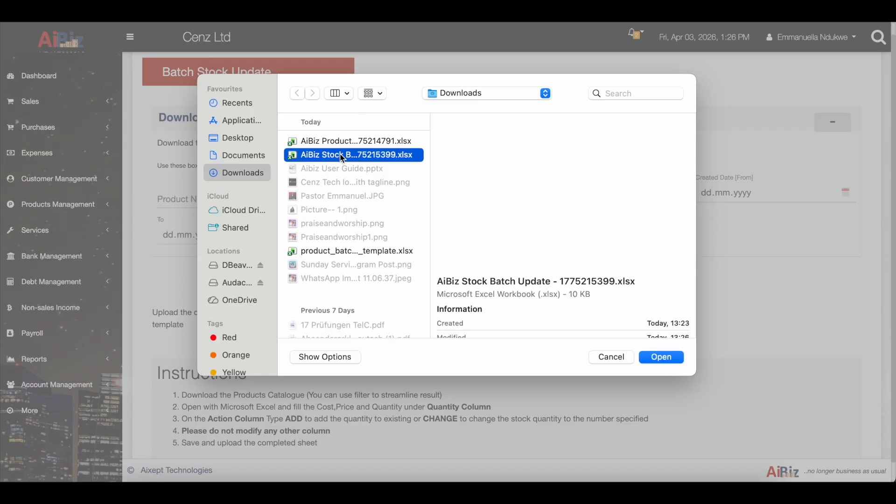
click(666, 358)
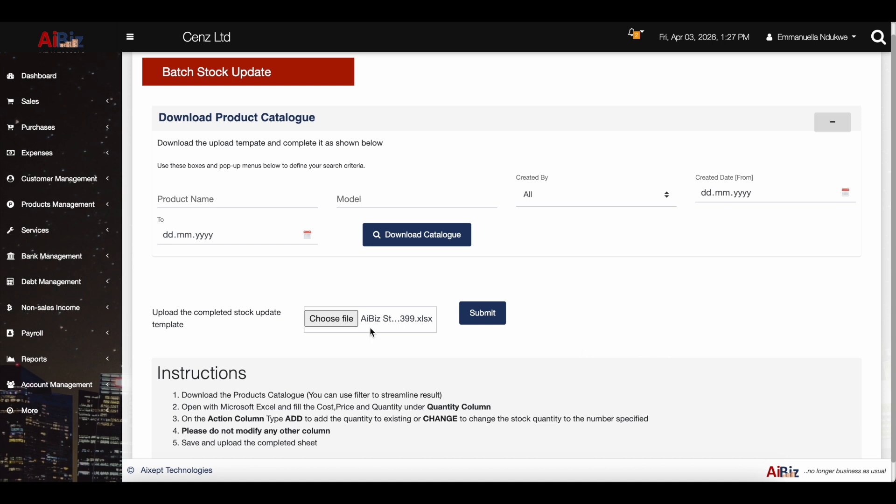
scroll(467, 347, down, 1)
click(486, 317)
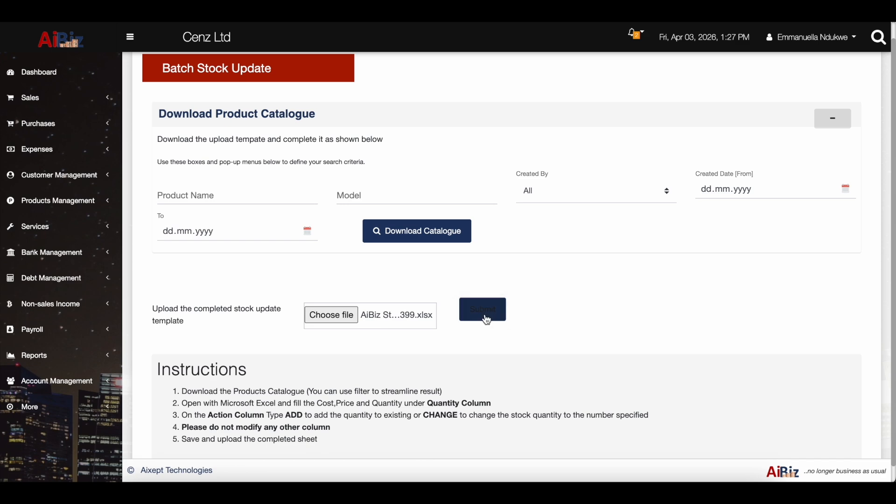
Scroll through the stock update results table to check each product row's status.
scroll(462, 395, down, 5)
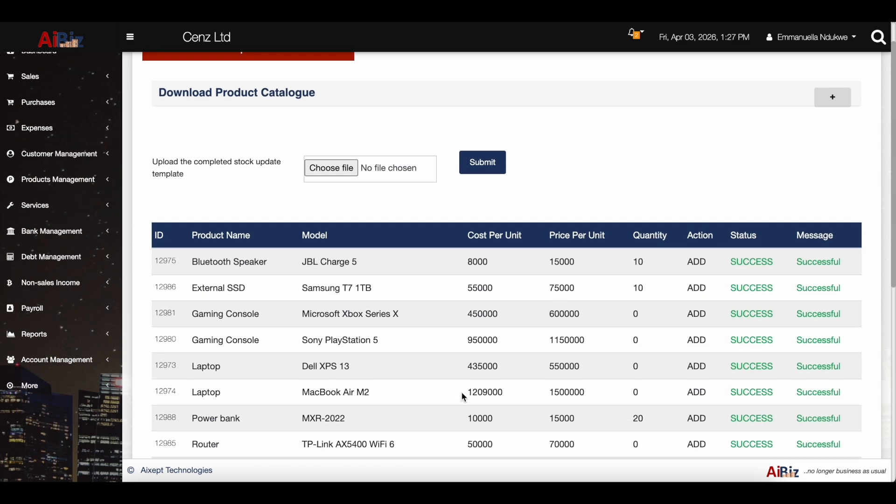
scroll(462, 393, up, 2)
scroll(462, 393, down, 2)
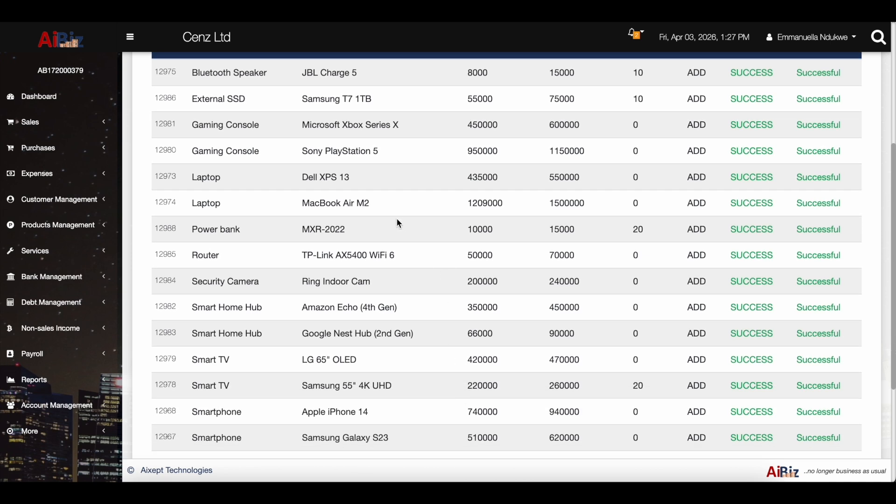
scroll(396, 219, up, 1)
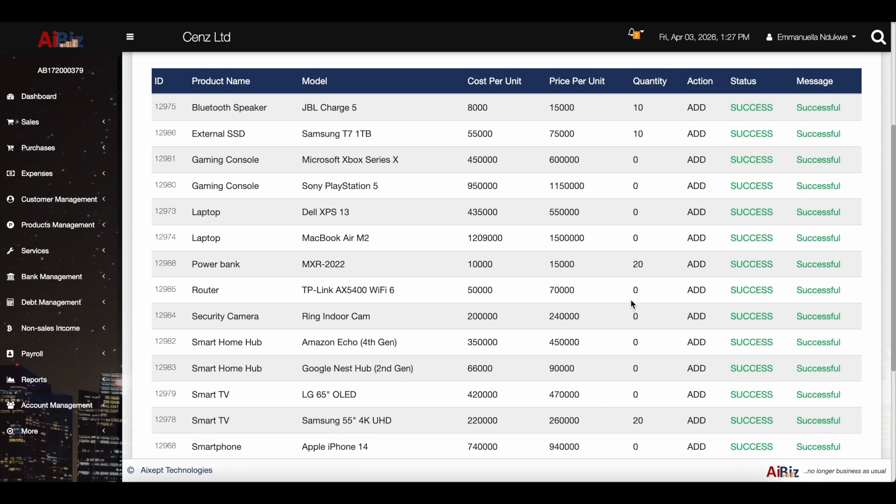
scroll(652, 335, down, 4)
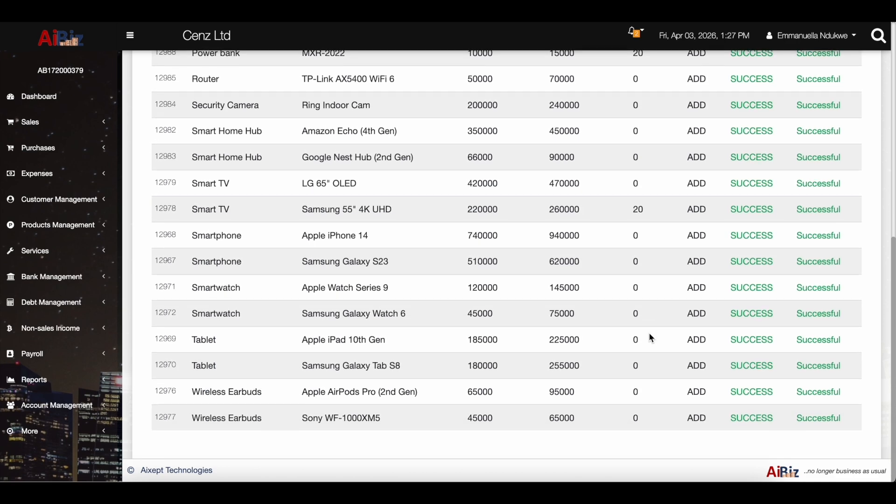
scroll(650, 335, up, 8)
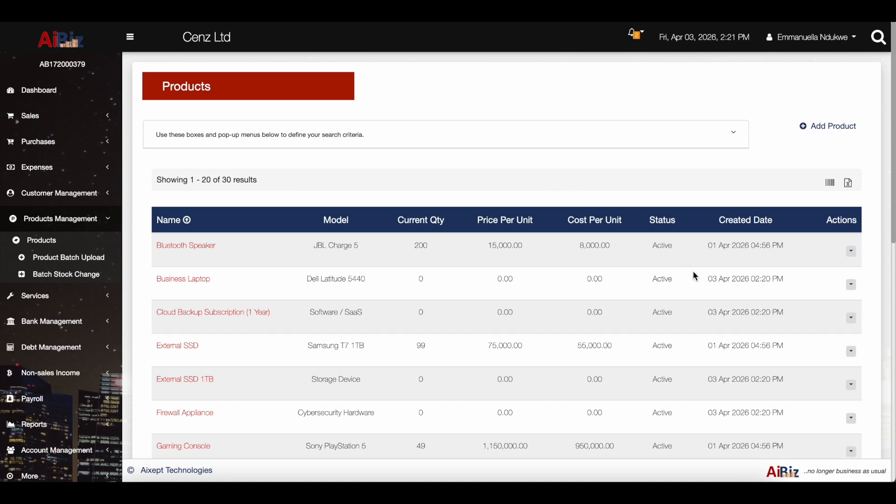
View the Bluetooth Speaker's product details and close them without changes.
click(851, 252)
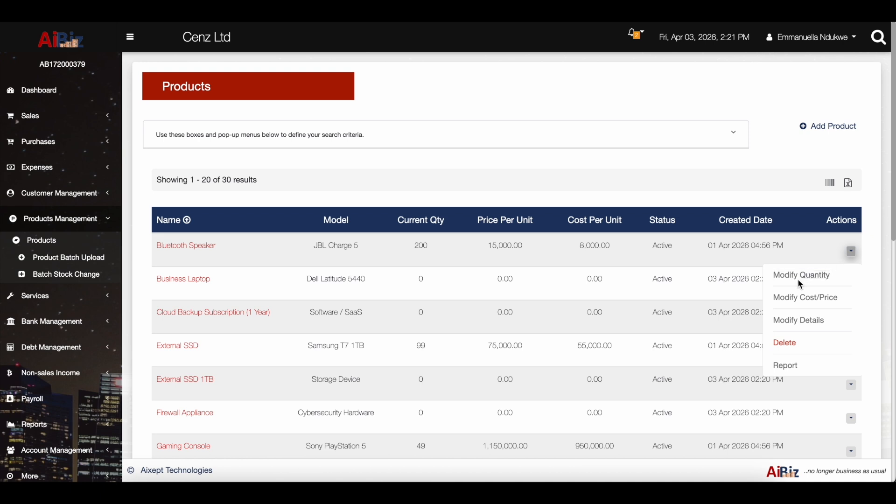
click(816, 322)
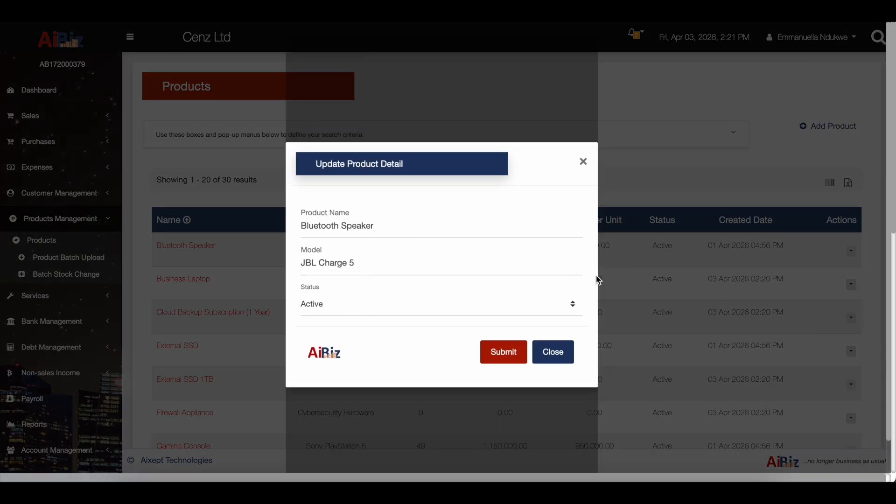
click(336, 228)
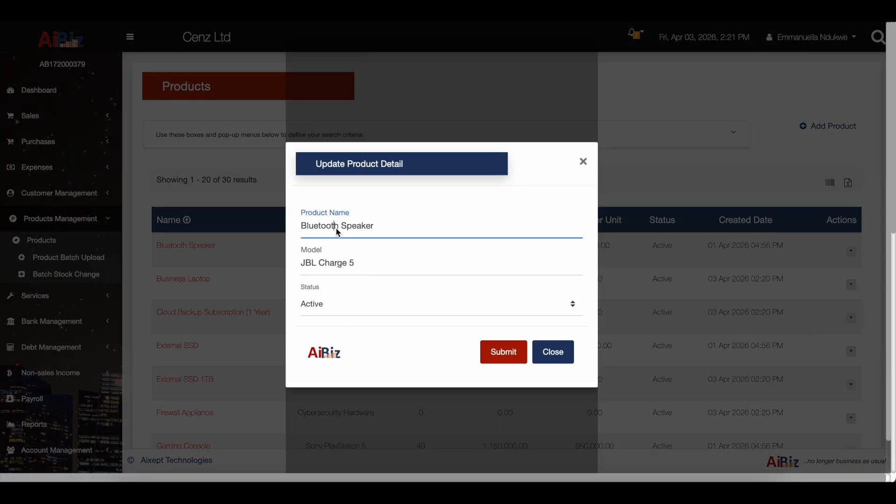
click(551, 353)
Increase the Bluetooth Speaker's stock by 2 so it reads 202.
click(851, 251)
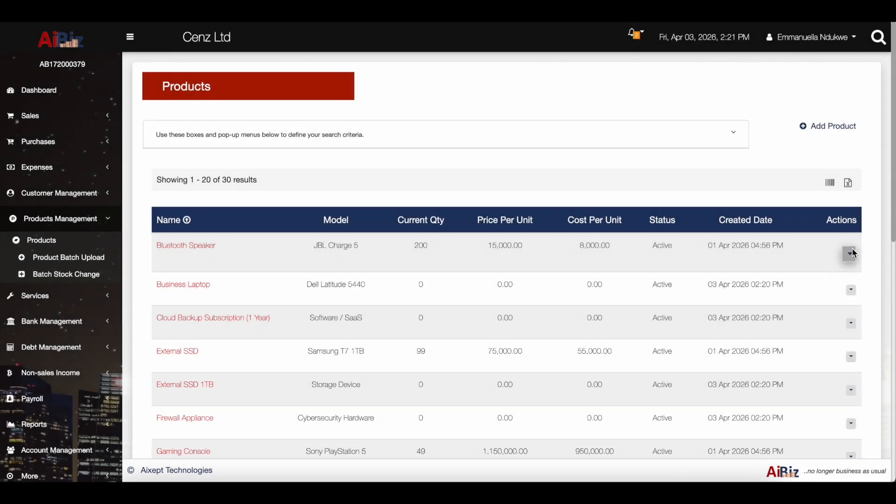
click(802, 276)
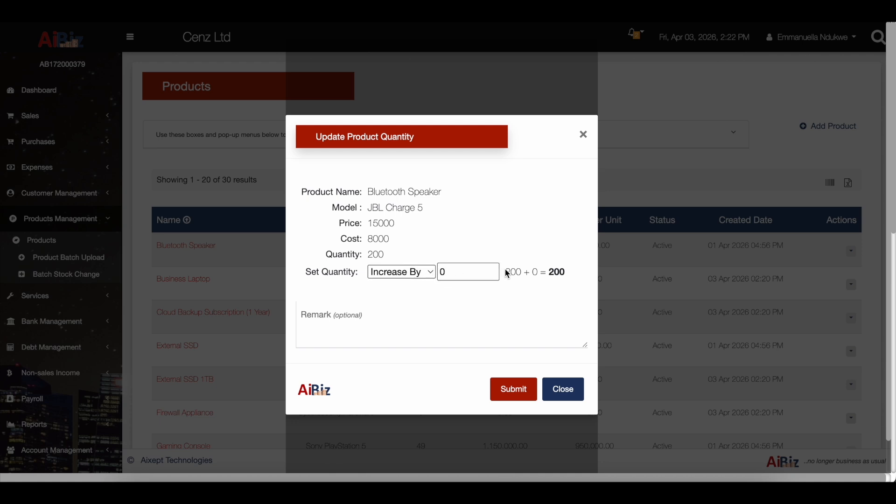
click(493, 269)
click(493, 270)
click(521, 390)
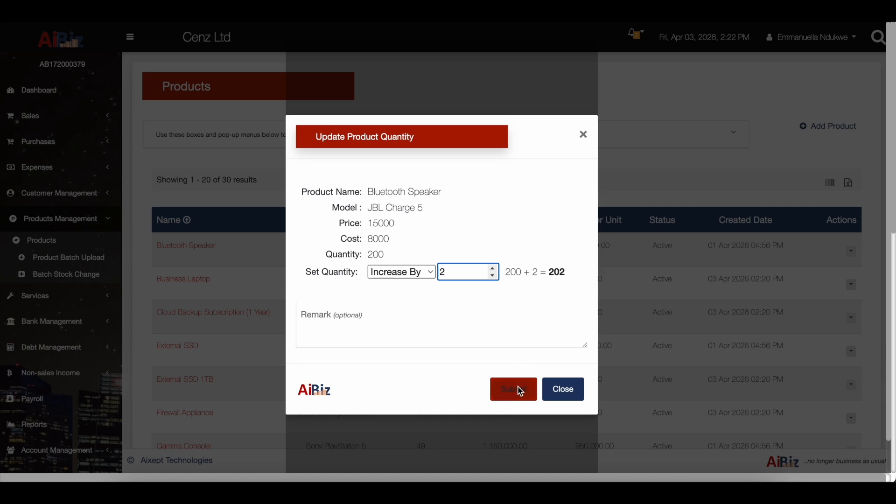
click(568, 396)
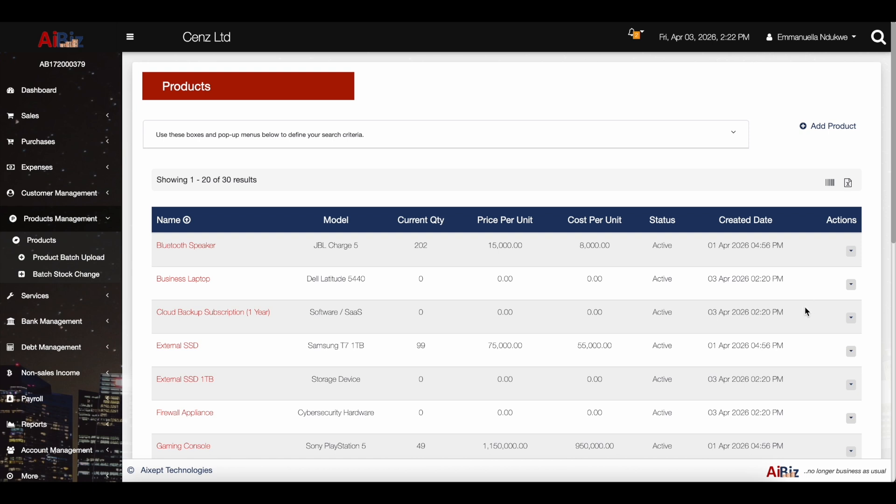
click(28, 116)
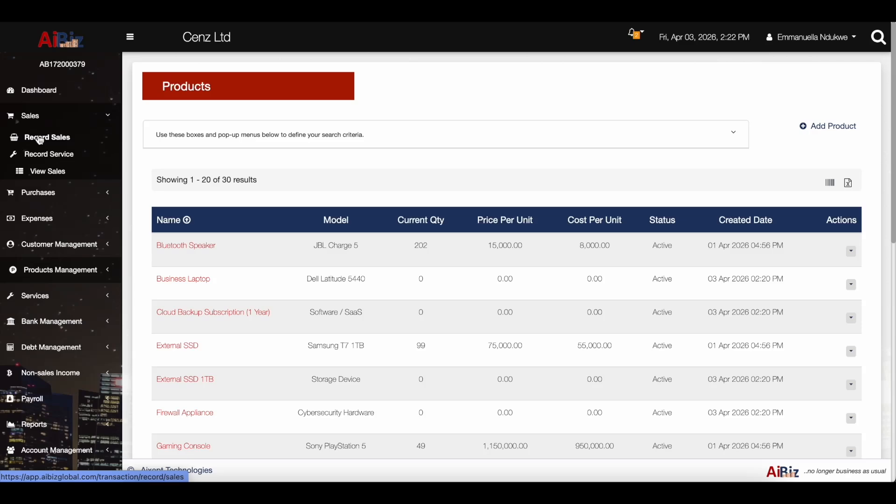
On Record Sales, add one Smart TV LG 65" OLED as a transaction item.
click(40, 138)
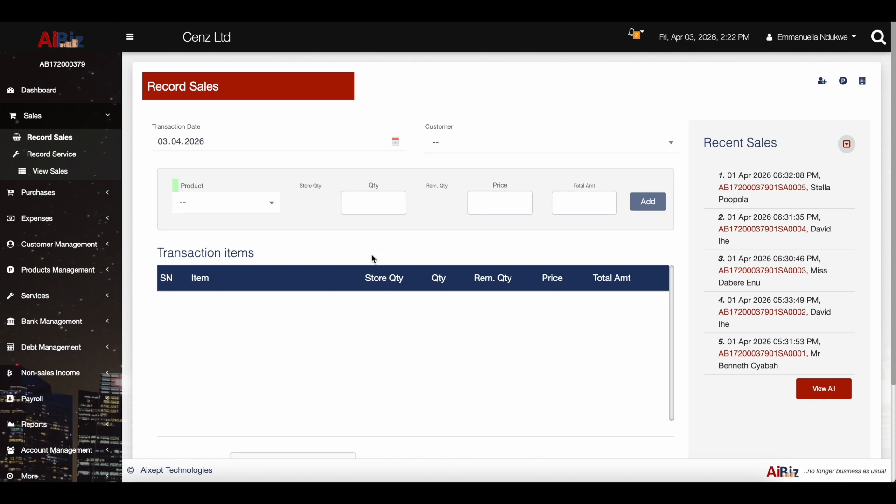
click(229, 203)
scroll(294, 292, down, 5)
scroll(293, 292, down, 5)
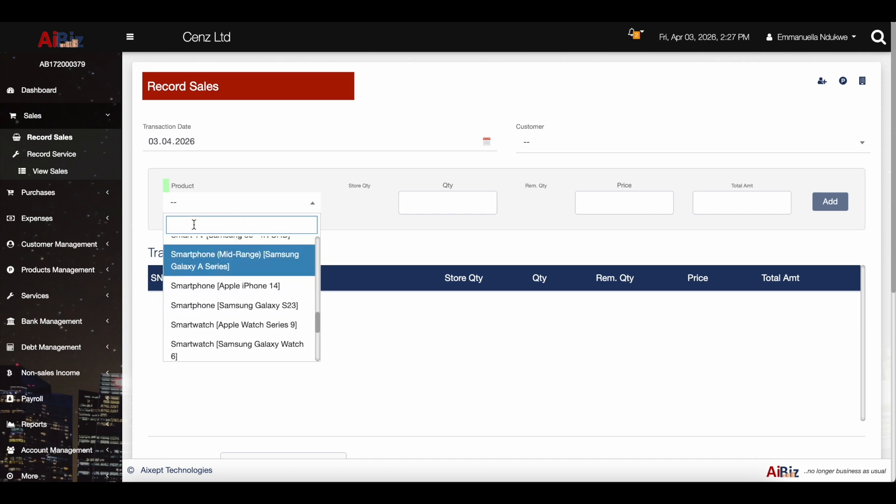
text(sma)
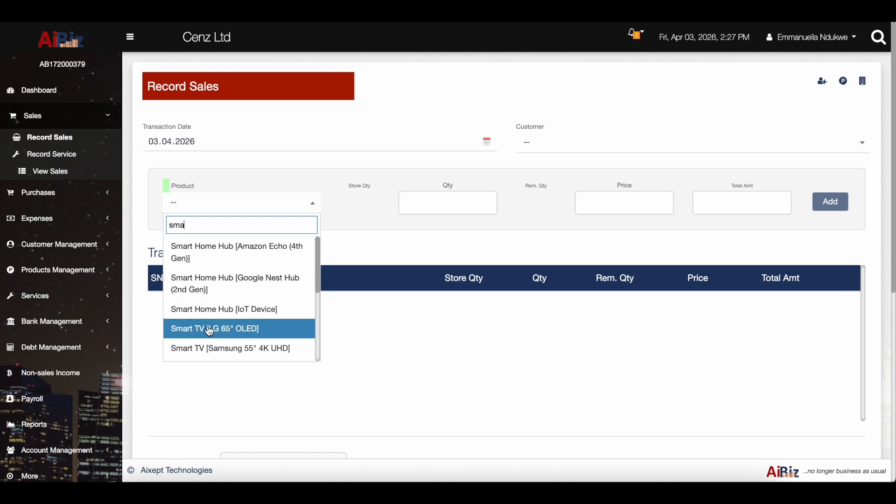
click(207, 329)
click(832, 202)
Add one Laptop MacBook Air M2 item, bringing the sale total to 1,970,000.
click(309, 201)
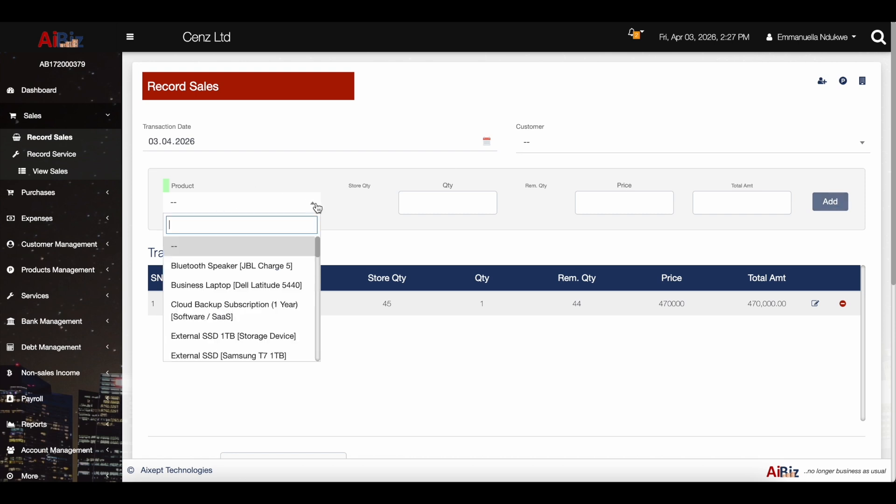
text(lap)
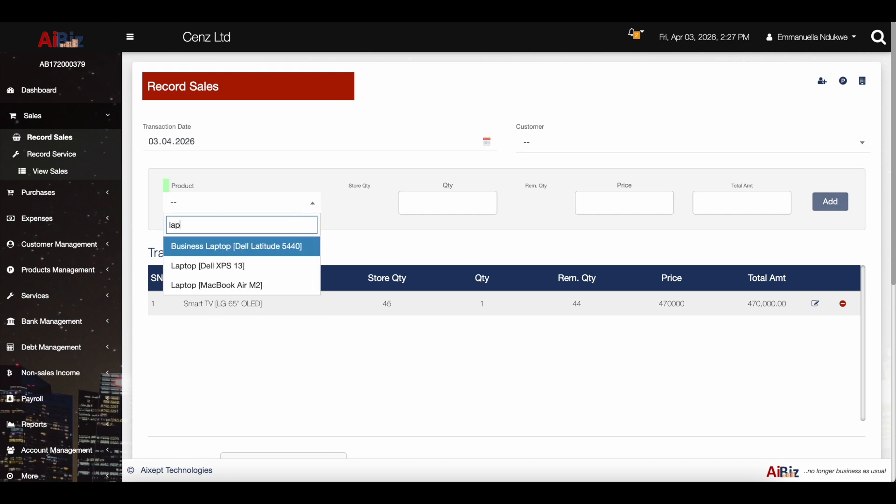
click(252, 285)
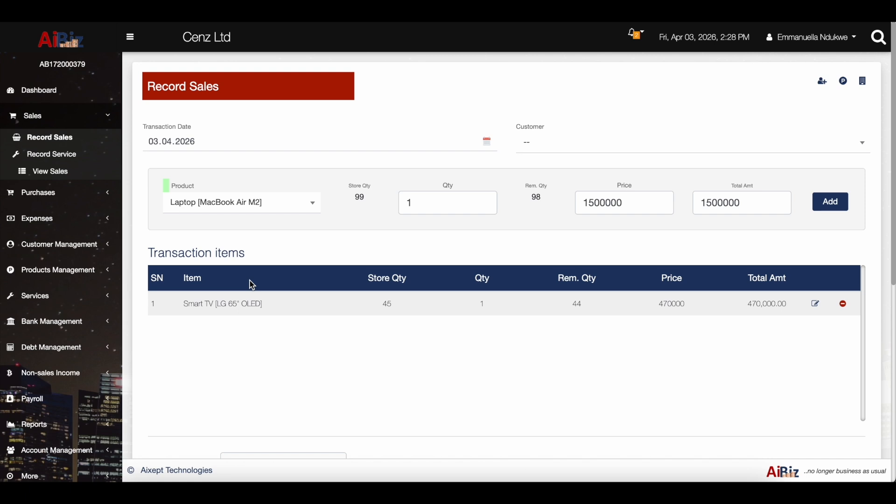
click(827, 205)
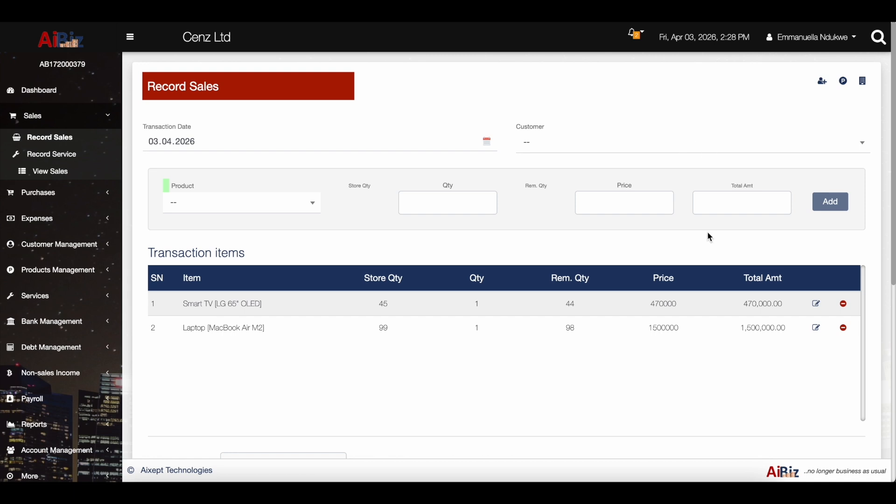
click(816, 202)
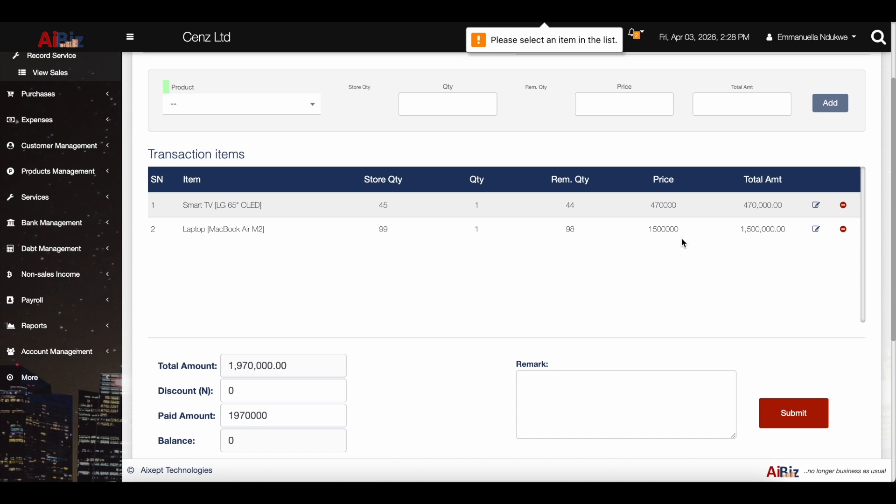
scroll(690, 270, up, 1)
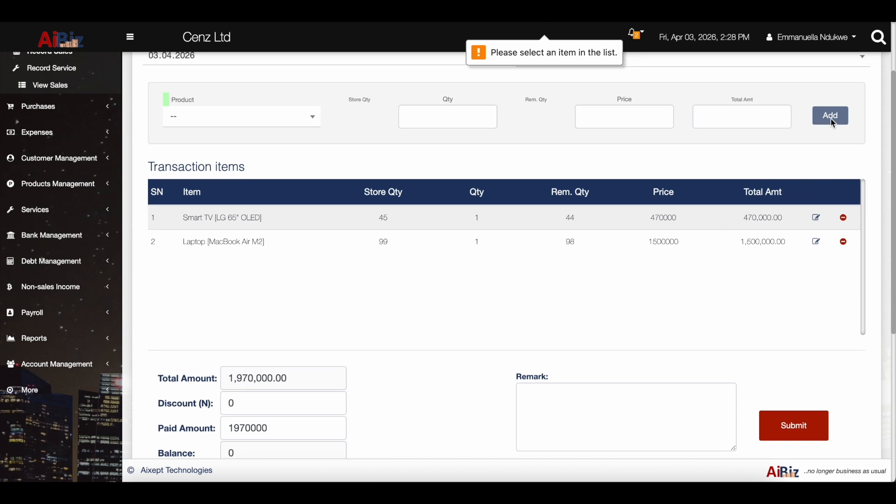
scroll(831, 108, up, 2)
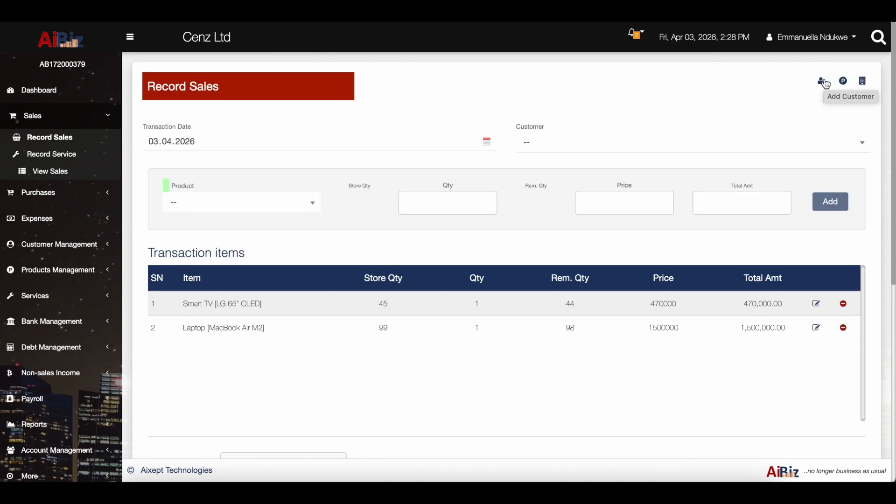
Add the walk-in customer with their first name, last name and phone number, and submit.
click(824, 83)
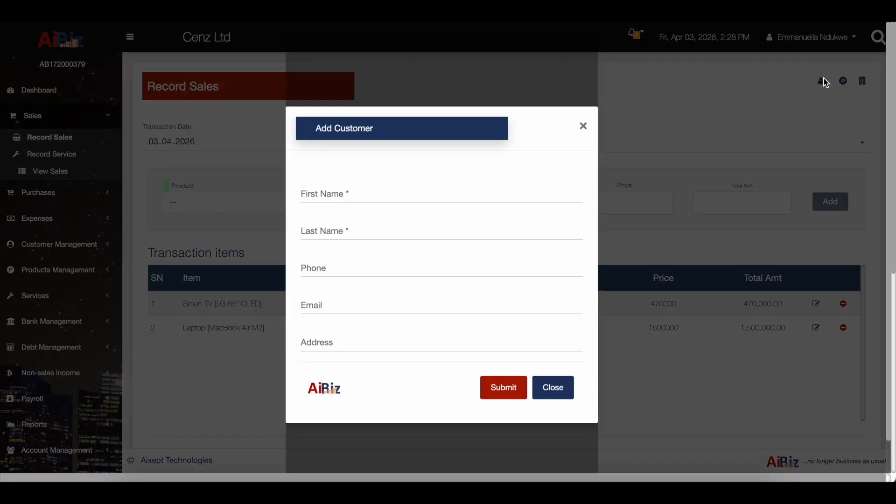
click(327, 193)
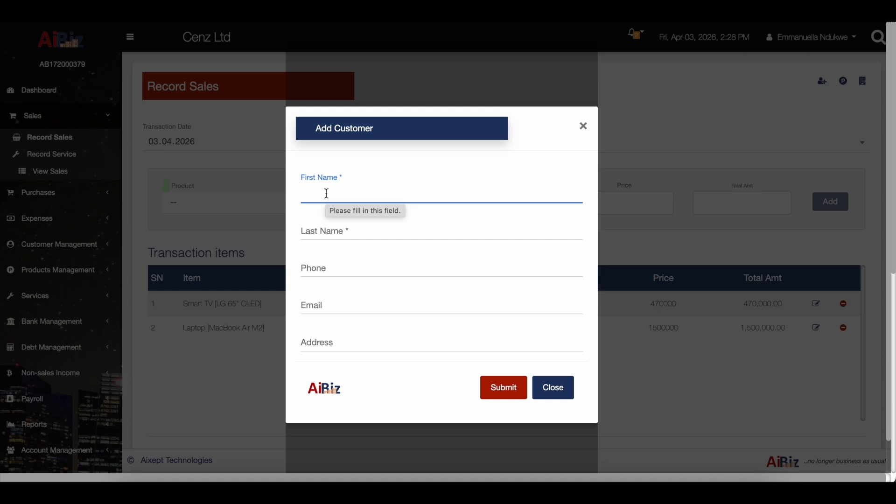
click(331, 232)
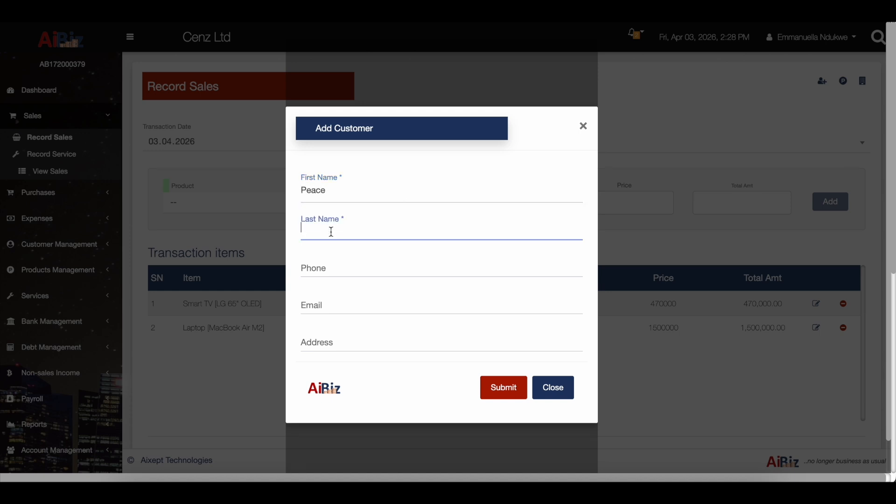
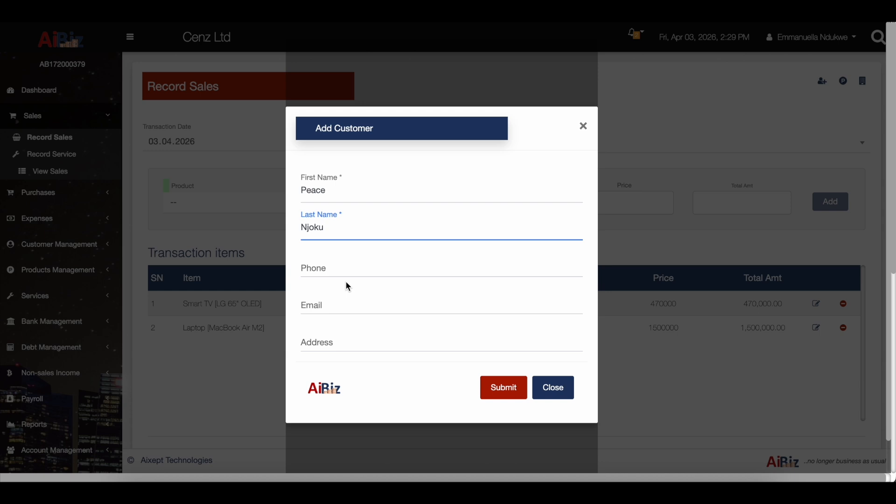
click(352, 276)
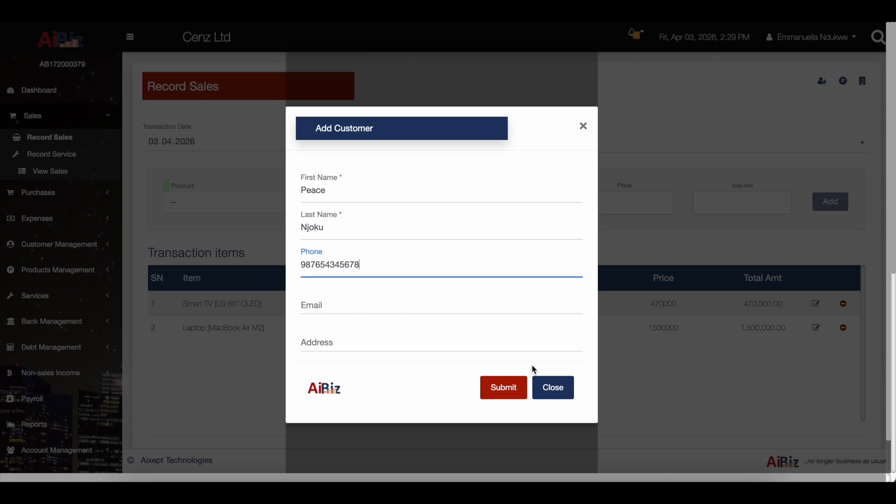
click(505, 394)
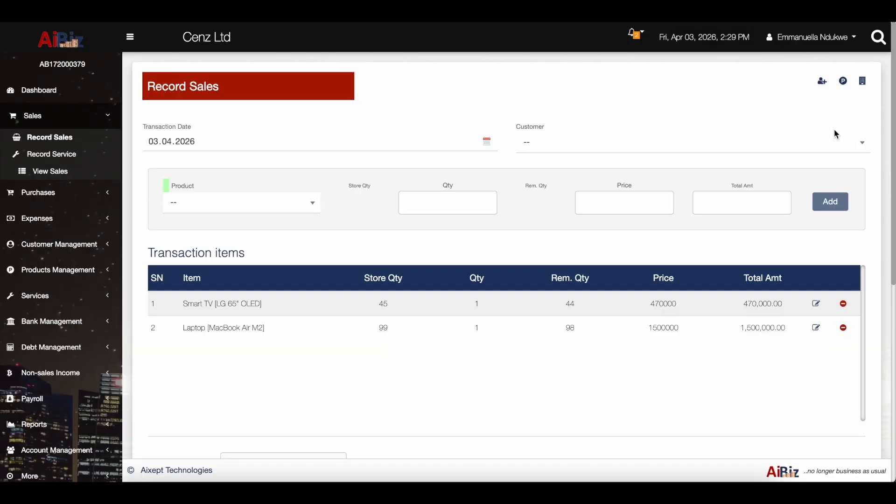
Assign the newly registered customer to the Smart TV and MacBook Air sale.
click(863, 146)
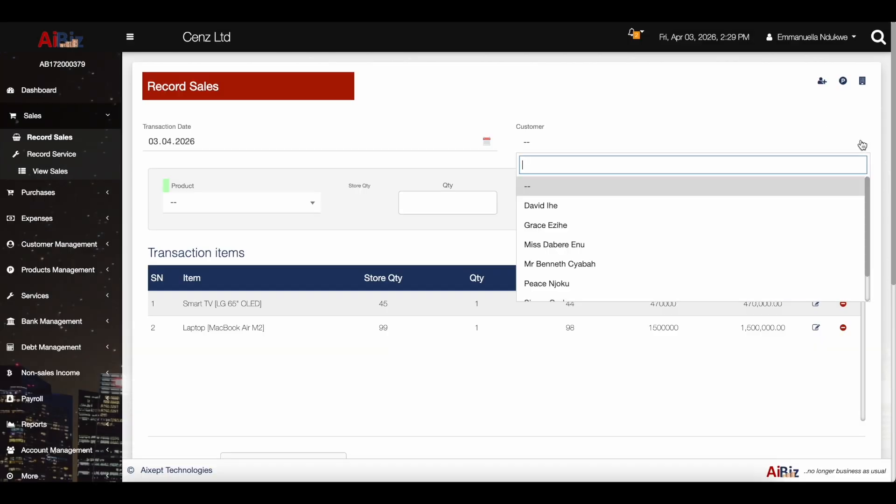
scroll(661, 238, down, 1)
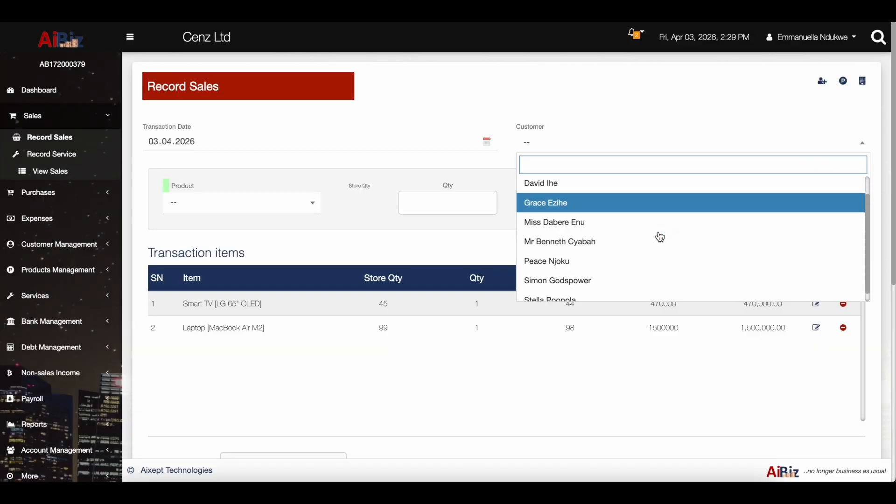
scroll(661, 238, down, 1)
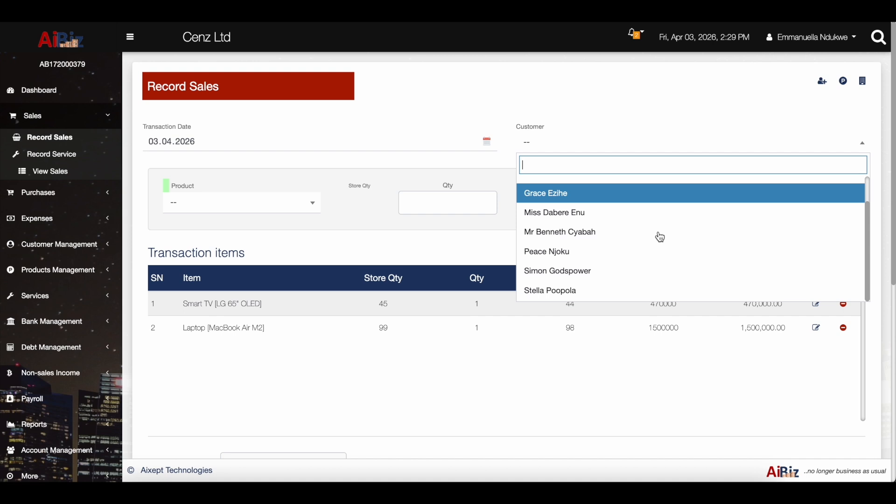
click(594, 258)
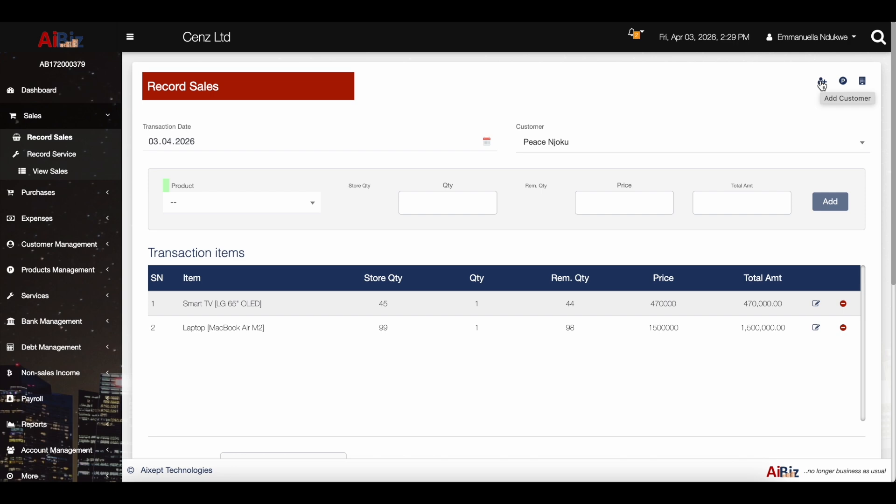
Add a customer with first name 'General' and last name 'Walk-in-Customer', then close the form.
click(823, 84)
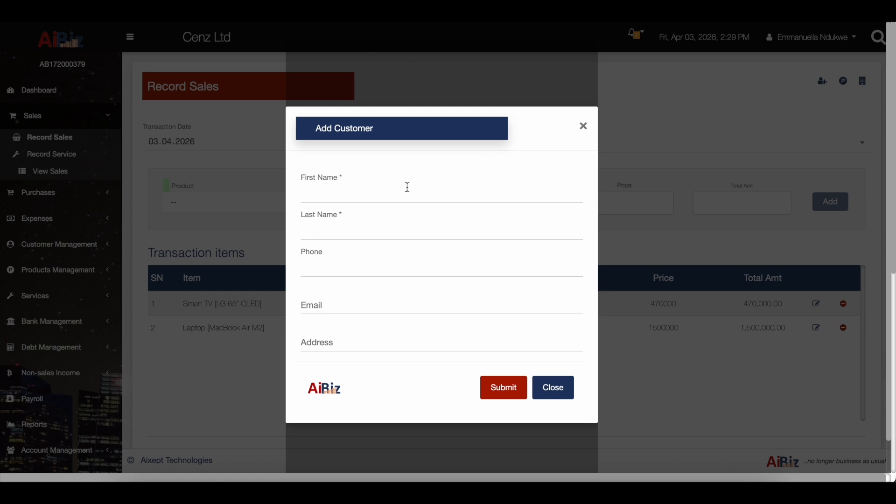
click(393, 192)
text(General)
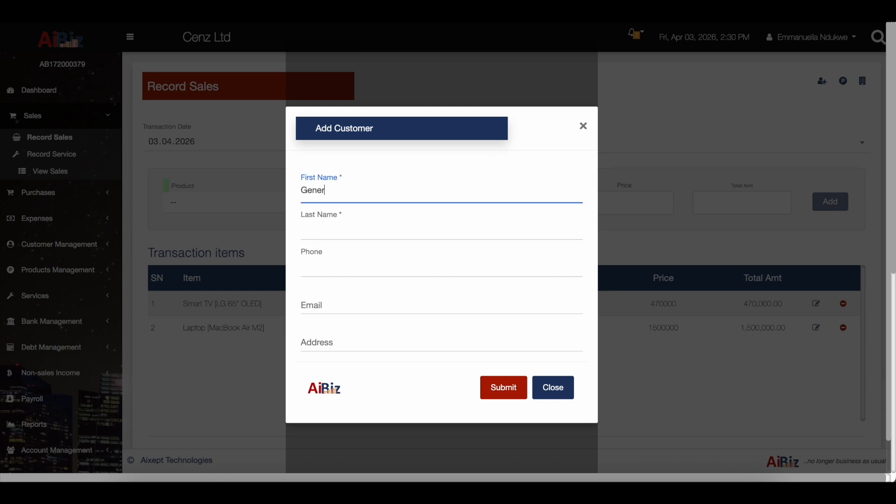
click(347, 228)
text(Walkin)
key(BackSpace)
text(-i)
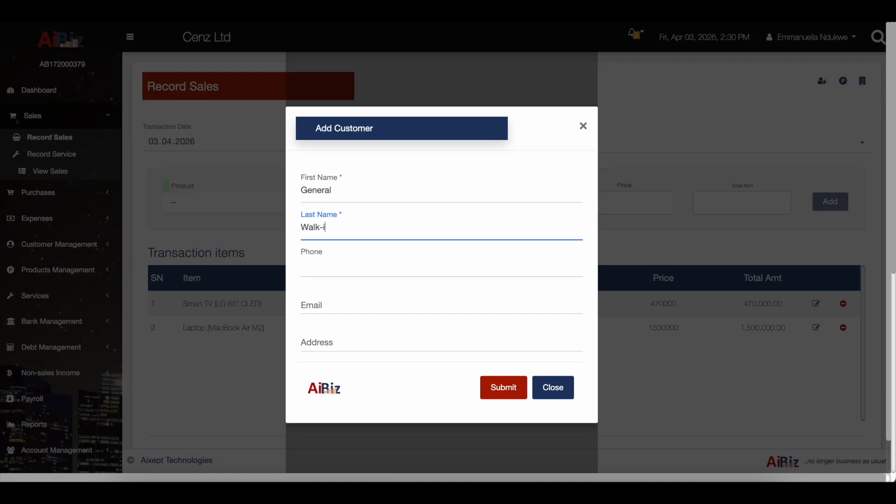
text(n-Customer)
click(513, 390)
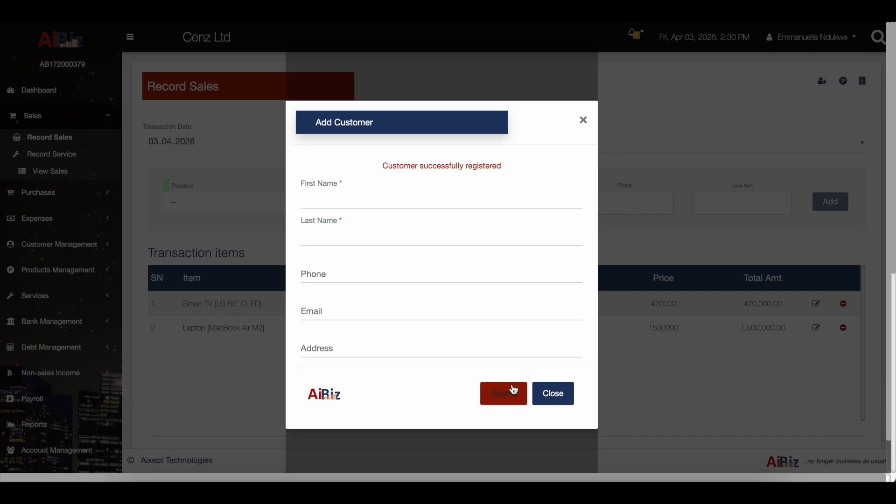
click(559, 392)
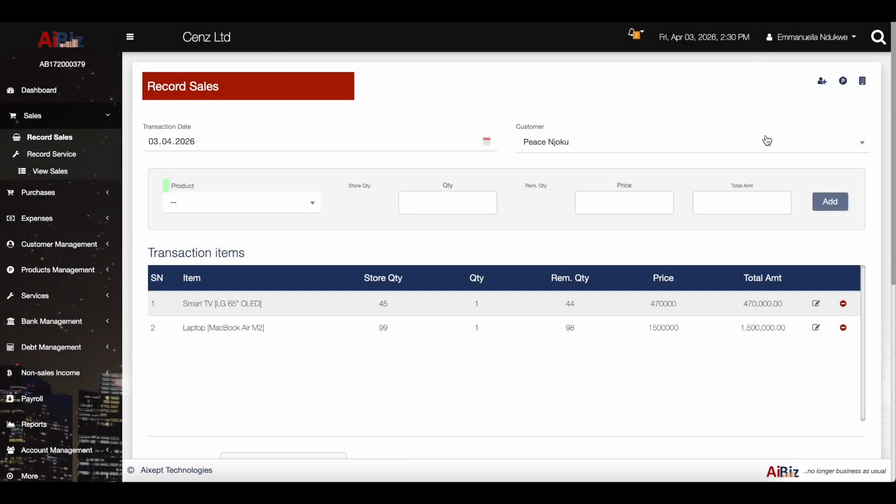
Choose General Walk-in-Customer as the buyer for the sale.
click(863, 149)
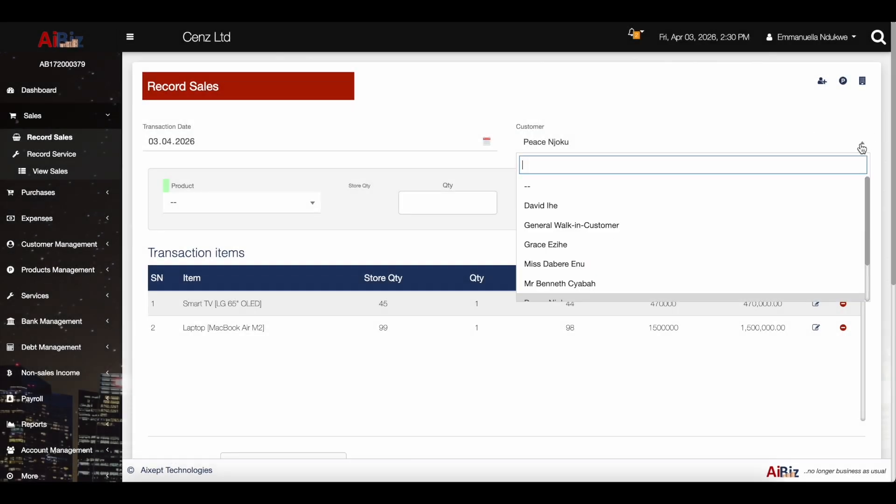
click(637, 229)
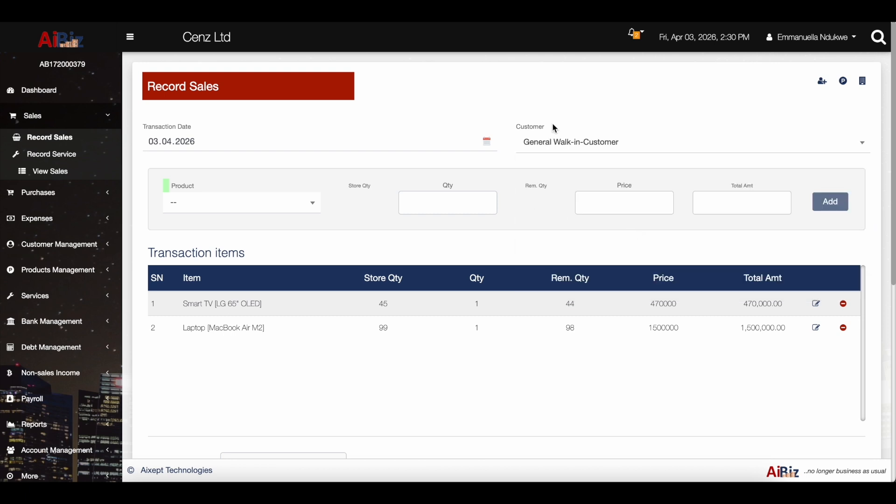
scroll(517, 321, down, 1)
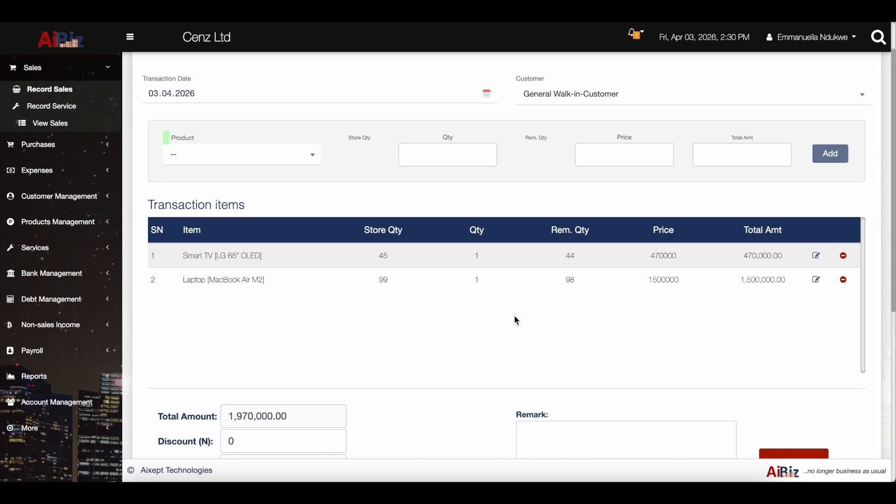
scroll(517, 320, down, 1)
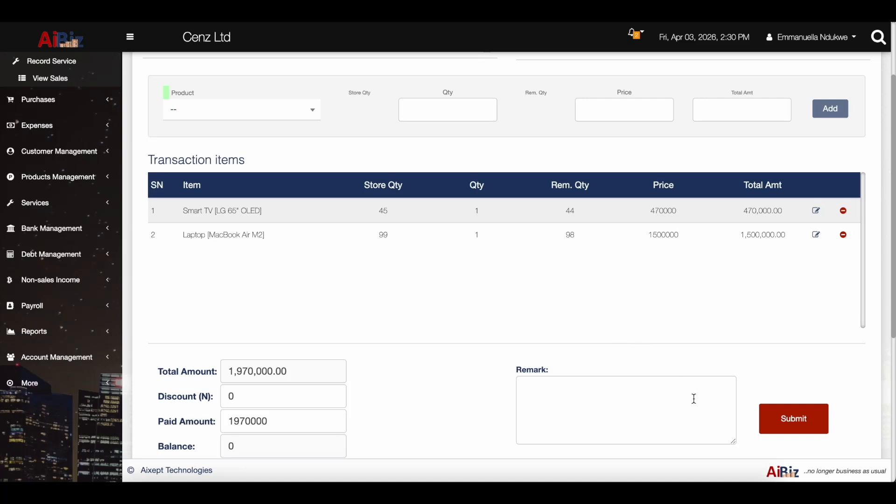
Add a remark and submit the 1,970,000 two-item sale.
click(789, 415)
click(619, 408)
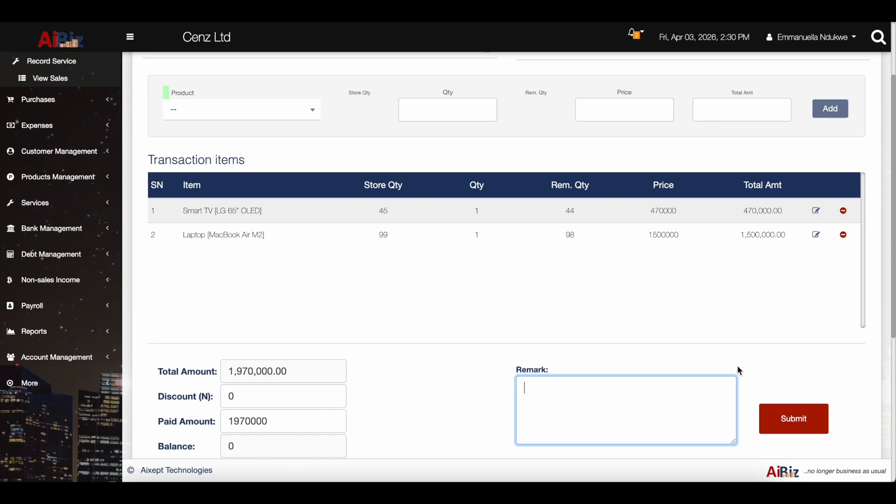
click(801, 426)
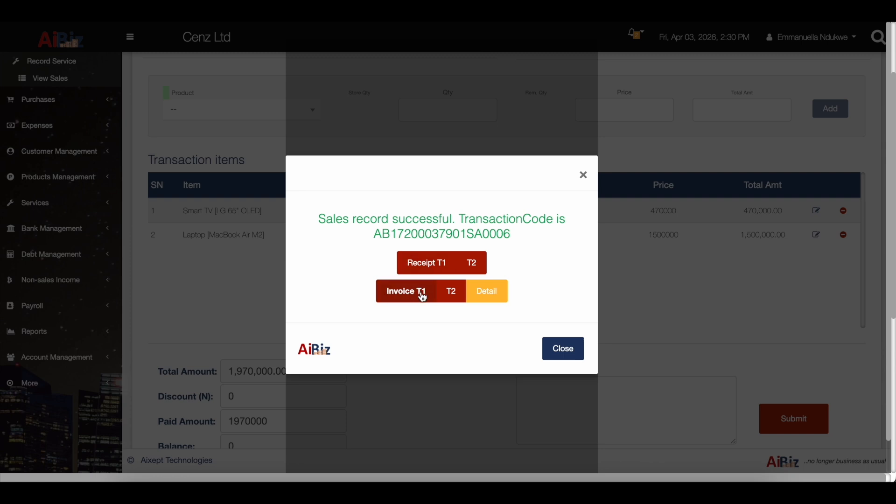
click(441, 263)
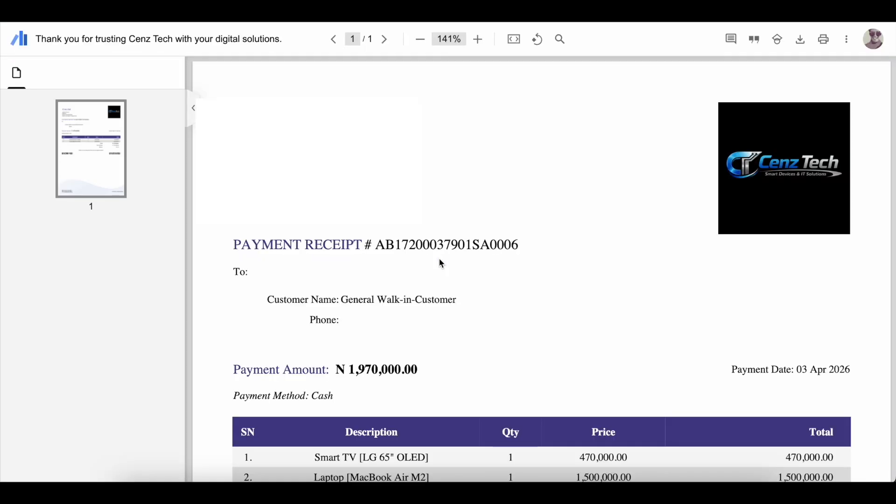
scroll(434, 289, down, 1)
scroll(426, 308, down, 4)
scroll(426, 308, up, 2)
scroll(428, 312, up, 1)
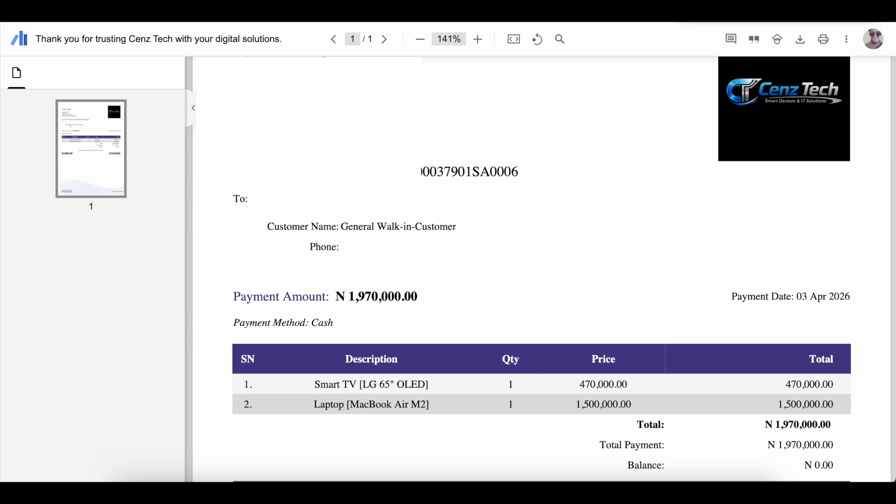
click(733, 11)
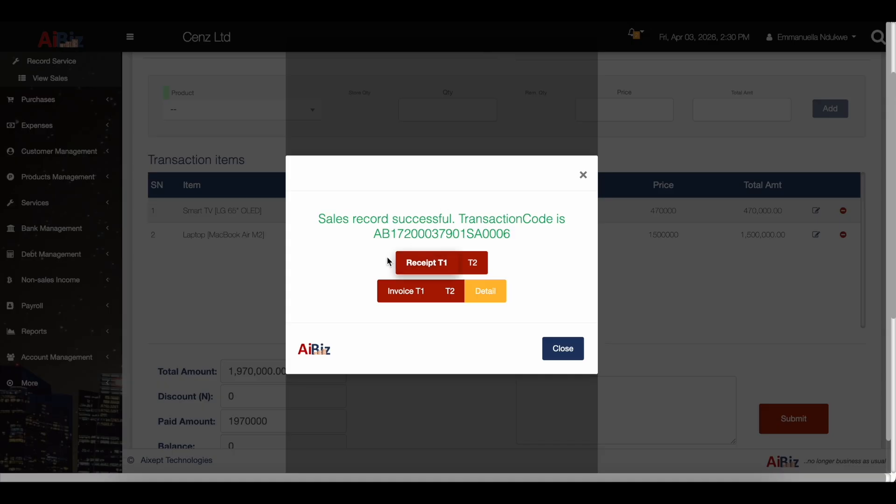
Close the sale confirmation and expand Customer Management in the sidebar.
click(402, 293)
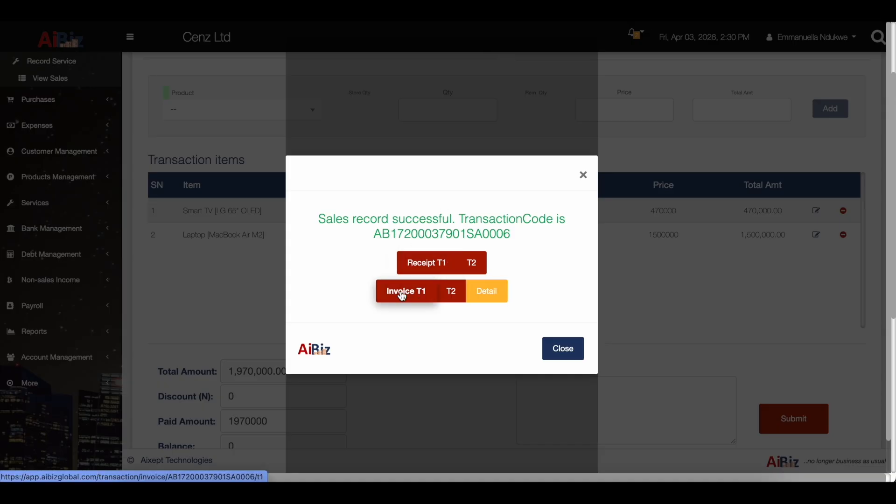
click(564, 350)
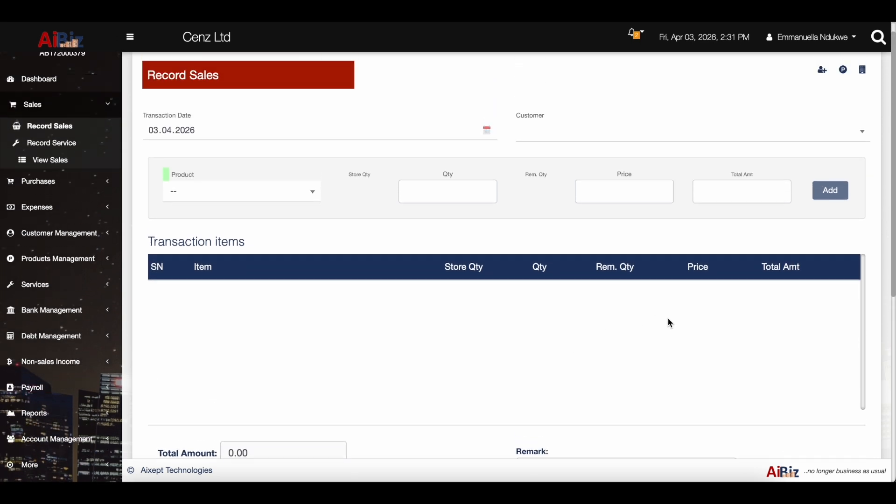
scroll(670, 323, up, 1)
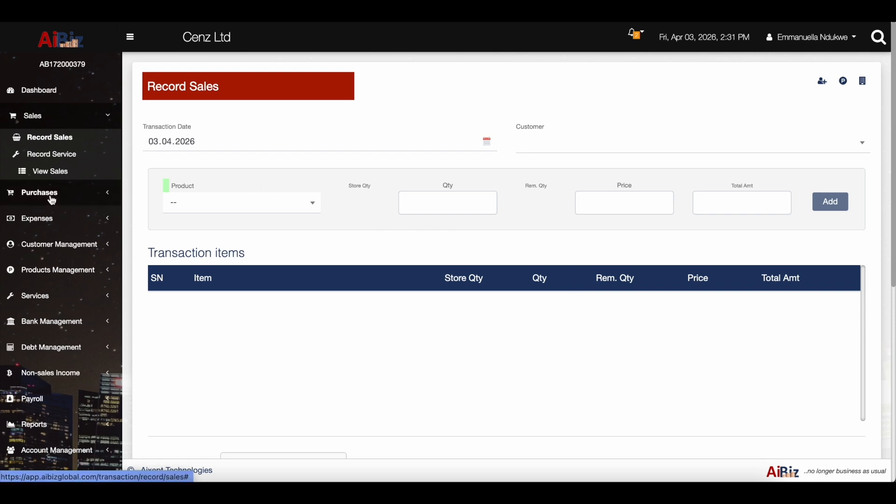
click(75, 247)
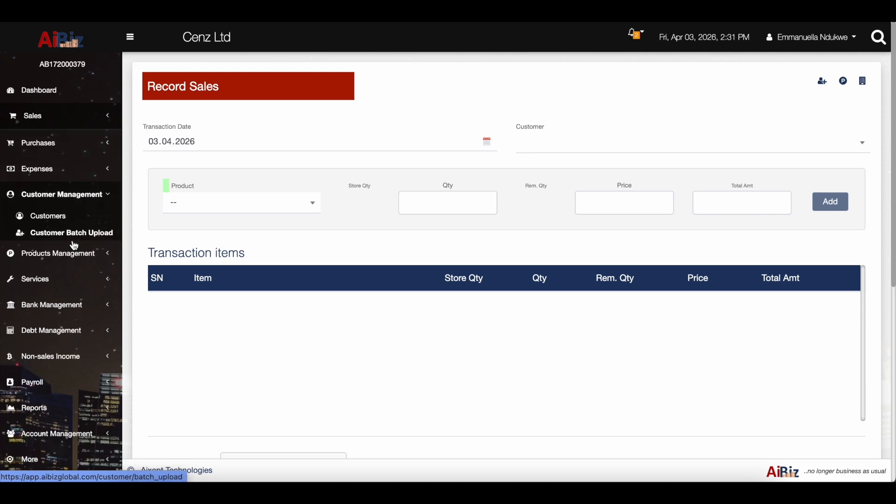